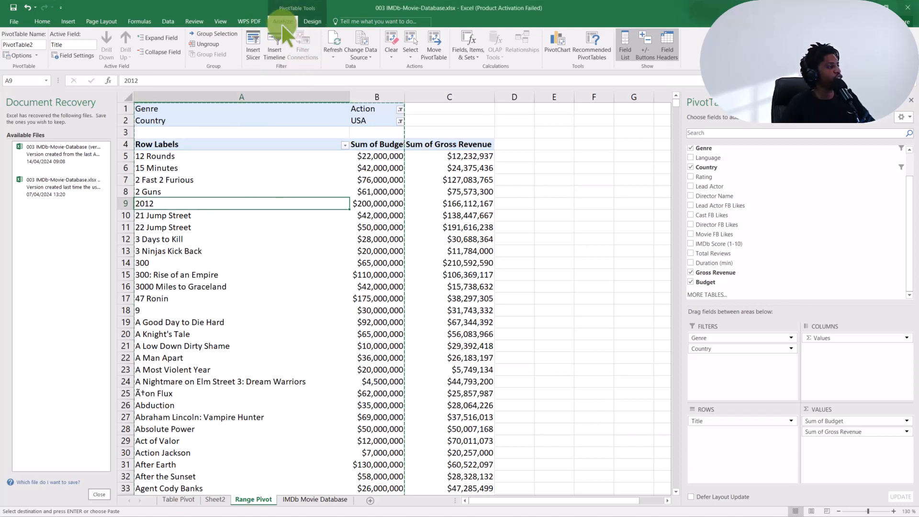
# - Preview the light, medium and dark PivotTable styles on the movie pivot table, keeping Pivot Style Light 16
pyautogui.click(312, 19)
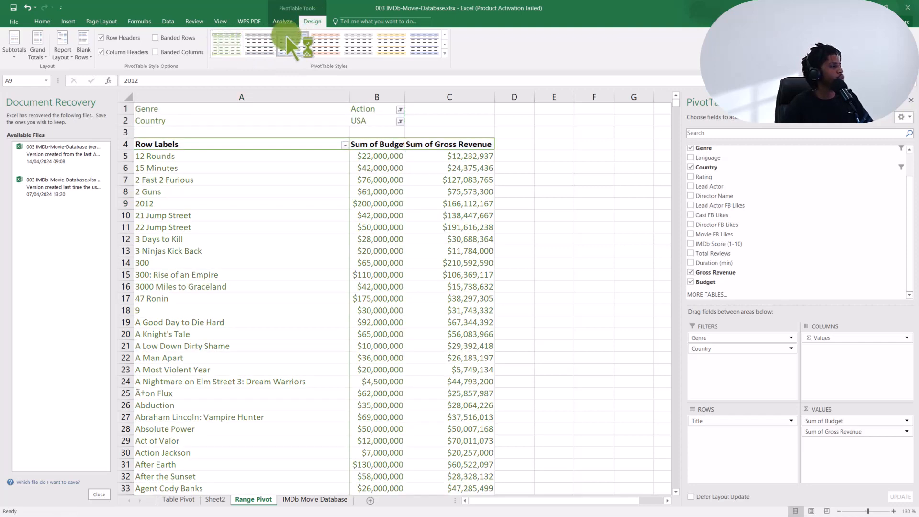
pyautogui.click(282, 48)
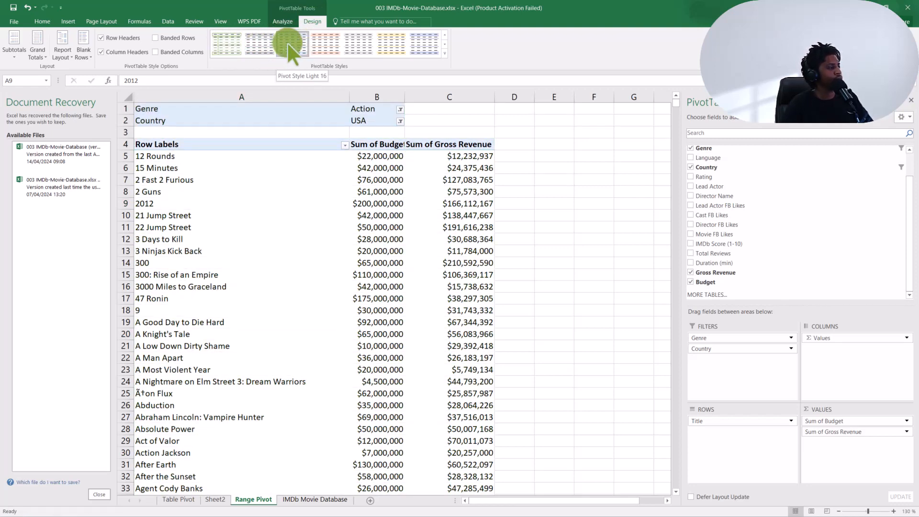
pyautogui.hotkey('ctrl', 'c')
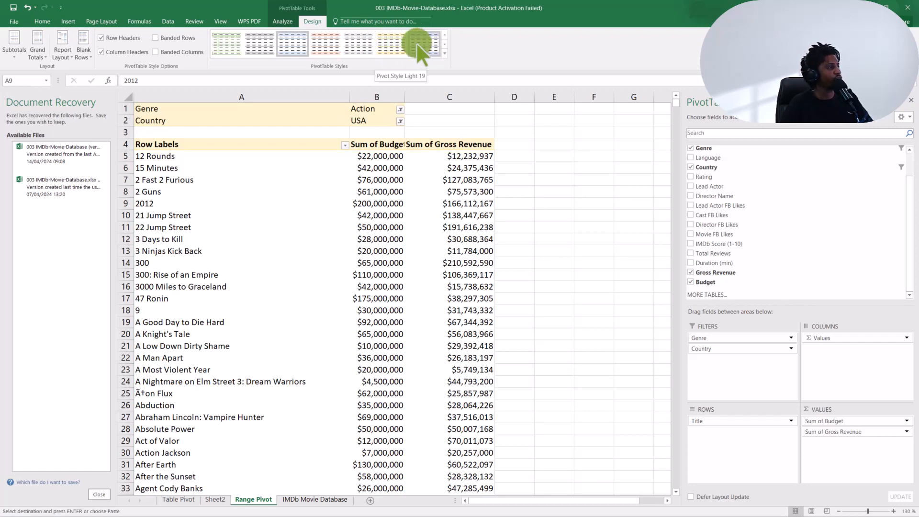
pyautogui.click(444, 53)
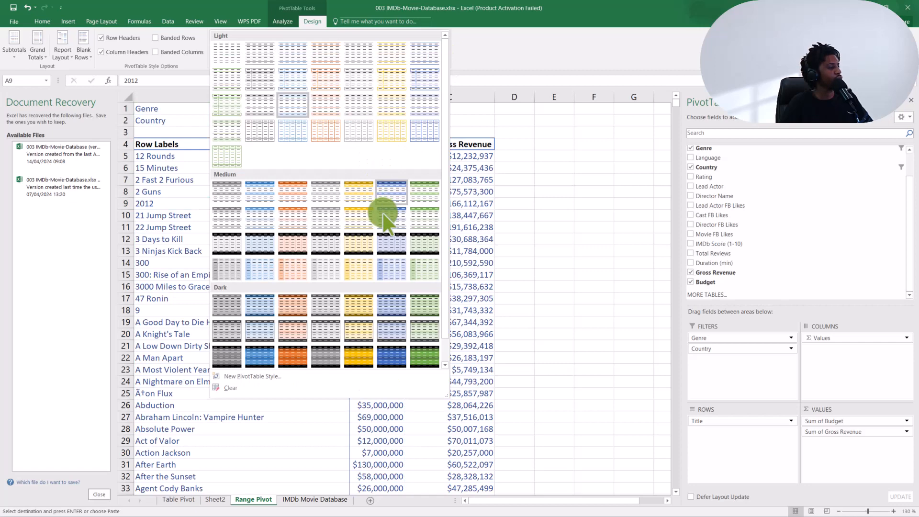
pyautogui.press('Escape')
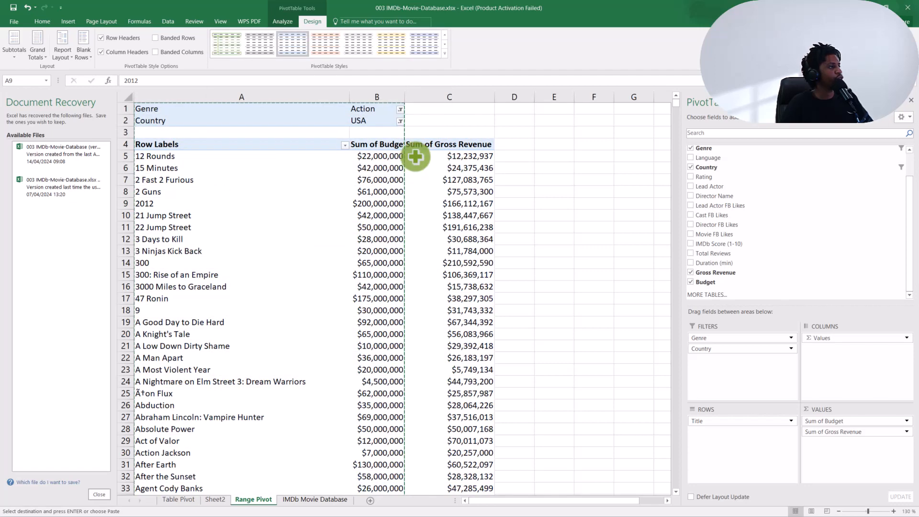
pyautogui.click(444, 53)
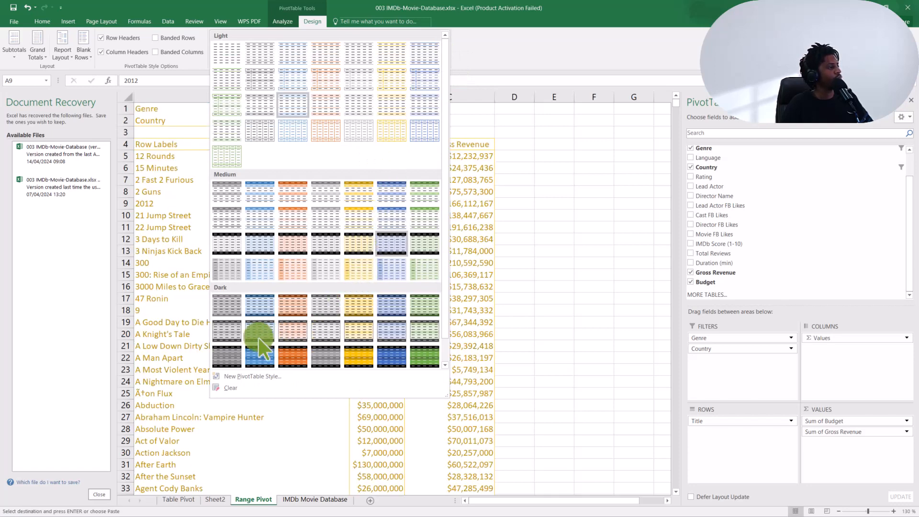
pyautogui.press('Escape')
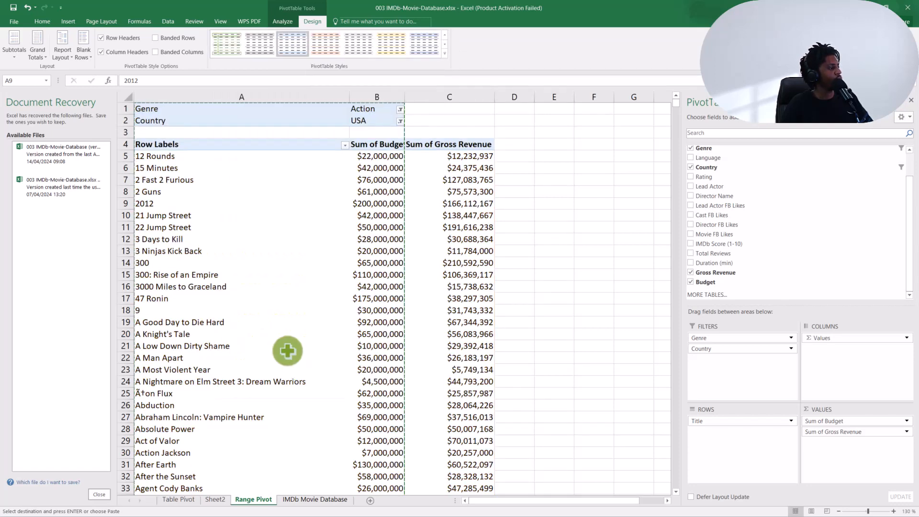
pyautogui.click(444, 51)
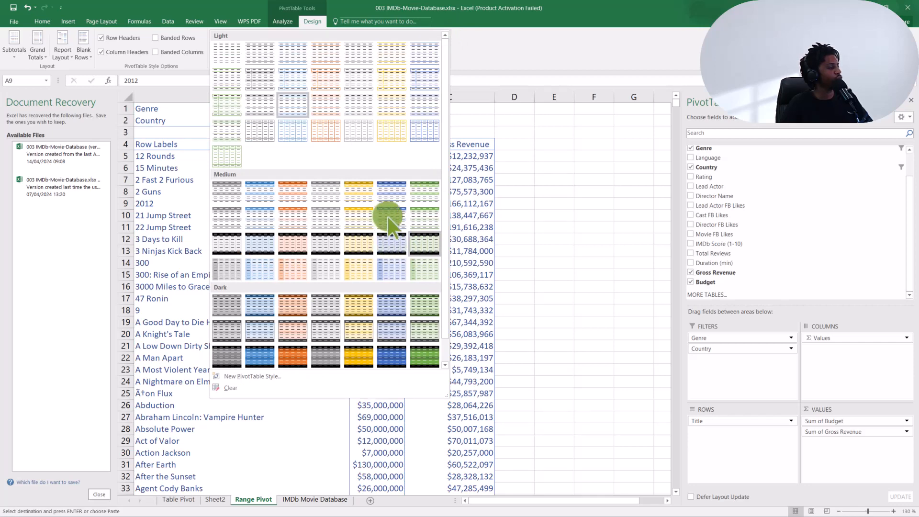
pyautogui.press('Escape')
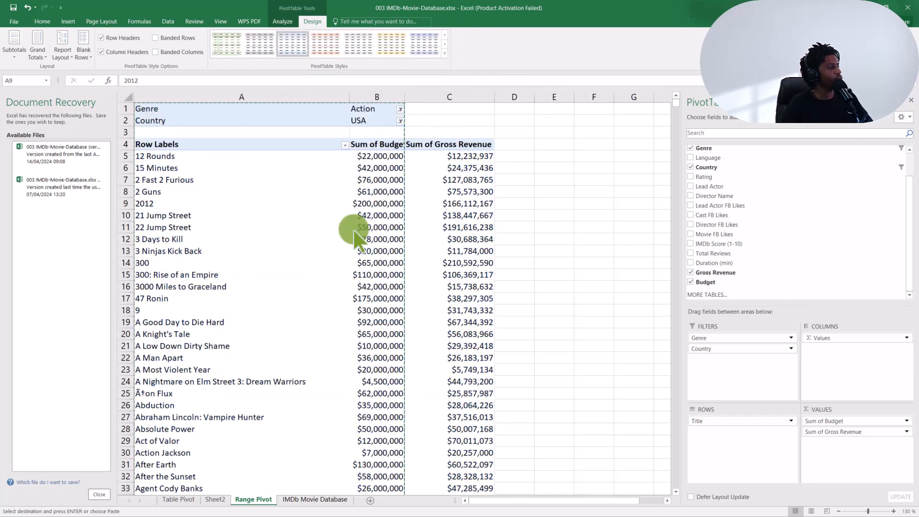
pyautogui.click(277, 42)
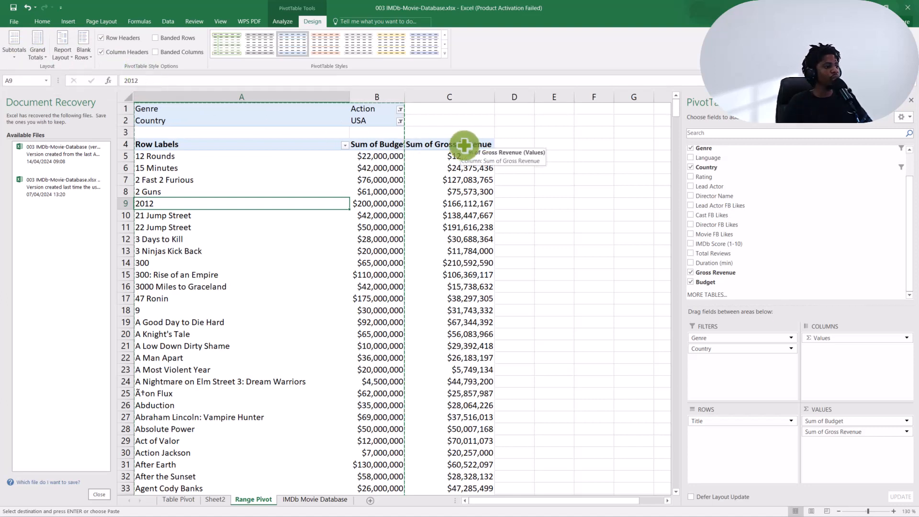
# - Move the Genre field from the pivot table's filters to its rows, above Title
pyautogui.click(733, 338)
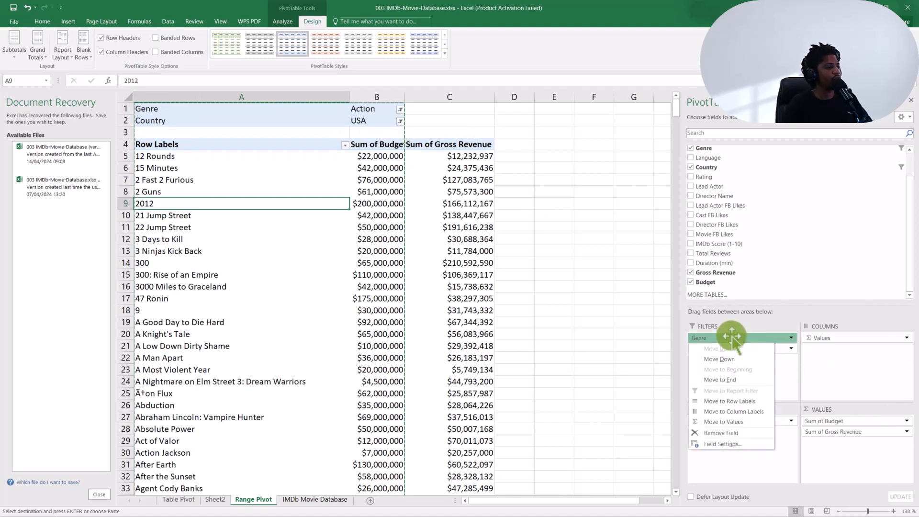
pyautogui.moveTo(732, 337); pyautogui.dragTo(724, 424)
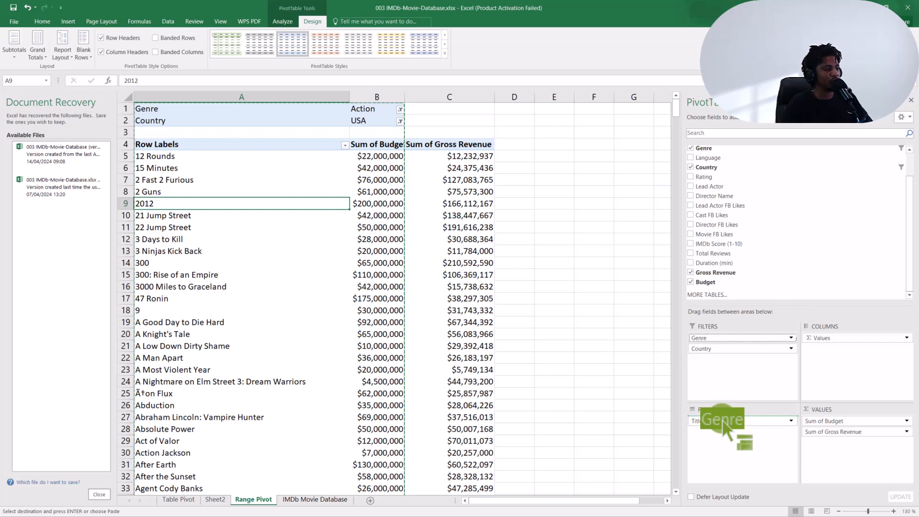
pyautogui.moveTo(725, 425); pyautogui.dragTo(724, 421)
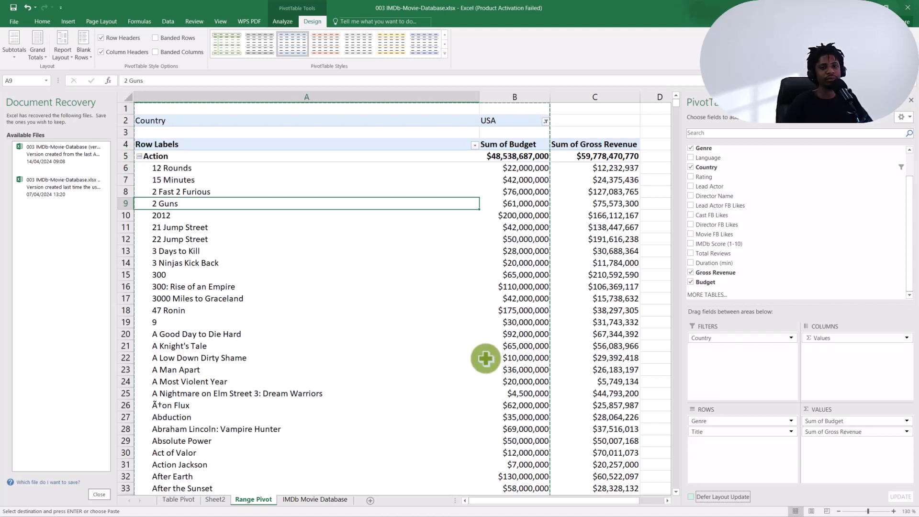
# - Switch to the OneNote page, show it full screen and handwrite "The Group name" below the "Clear" item
pyautogui.hotkey('alt', 'Tab')
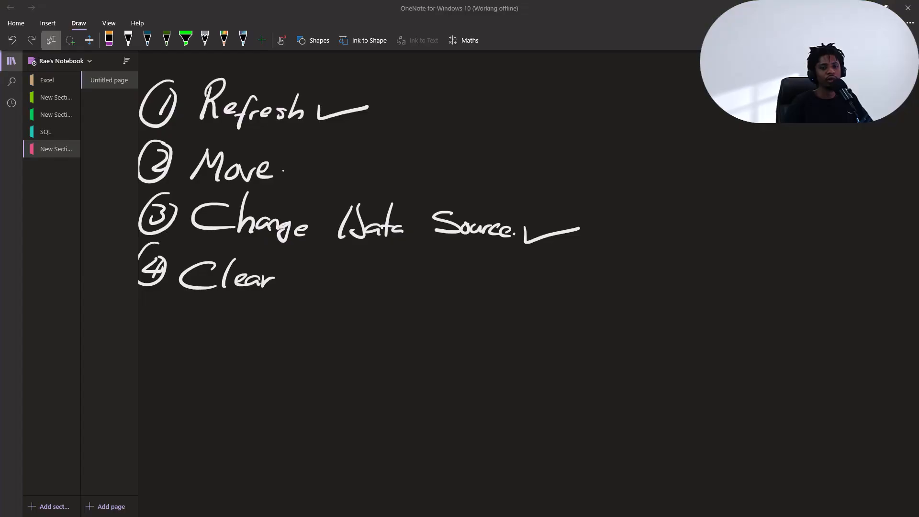
pyautogui.scroll(-4, 612, 296)
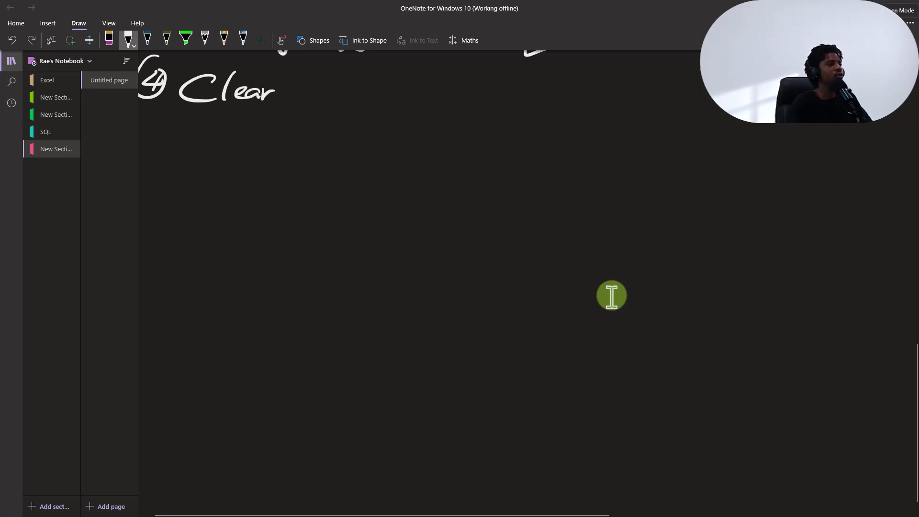
pyautogui.press('F11')
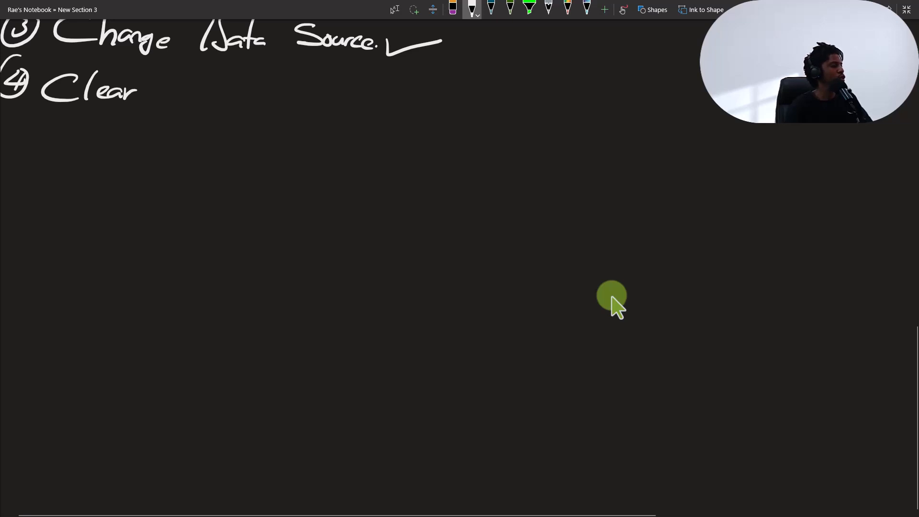
pyautogui.moveTo(127, 140); pyautogui.dragTo(166, 147)
pyautogui.moveTo(147, 143)
pyautogui.mouseDown()
pyautogui.moveTo(134, 177)
pyautogui.moveTo(169, 174)
pyautogui.mouseUp()
pyautogui.moveTo(244, 152)
pyautogui.mouseDown()
pyautogui.moveTo(256, 179)
pyautogui.moveTo(281, 170)
pyautogui.moveTo(343, 182)
pyautogui.mouseUp()
pyautogui.moveTo(349, 175)
pyautogui.mouseDown()
pyautogui.moveTo(357, 175)
pyautogui.moveTo(351, 181)
pyautogui.mouseUp()
pyautogui.moveTo(358, 172); pyautogui.dragTo(374, 182)
pyautogui.moveTo(377, 177); pyautogui.dragTo(388, 177)
# - Handwrite "The Group Members." indented beneath the "The Group name" line
pyautogui.scroll(-2, 615, 306)
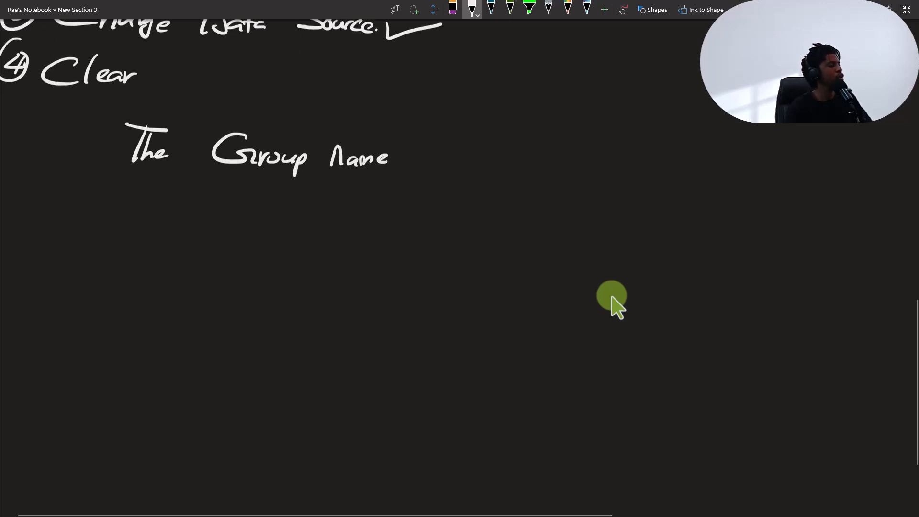
pyautogui.moveTo(209, 143); pyautogui.dragTo(254, 146)
pyautogui.moveTo(223, 147)
pyautogui.mouseDown()
pyautogui.moveTo(219, 174)
pyautogui.moveTo(250, 172)
pyautogui.mouseUp()
pyautogui.moveTo(321, 151)
pyautogui.mouseDown()
pyautogui.moveTo(316, 166)
pyautogui.moveTo(355, 186)
pyautogui.moveTo(403, 158)
pyautogui.moveTo(408, 176)
pyautogui.mouseUp()
pyautogui.moveTo(410, 170); pyautogui.dragTo(442, 176)
pyautogui.moveTo(452, 144)
pyautogui.mouseDown()
pyautogui.moveTo(449, 178)
pyautogui.moveTo(463, 178)
pyautogui.mouseUp()
pyautogui.moveTo(464, 171)
pyautogui.mouseDown()
pyautogui.moveTo(476, 176)
pyautogui.moveTo(490, 165)
pyautogui.moveTo(488, 178)
pyautogui.mouseUp()
pyautogui.moveTo(508, 174); pyautogui.dragTo(513, 176)
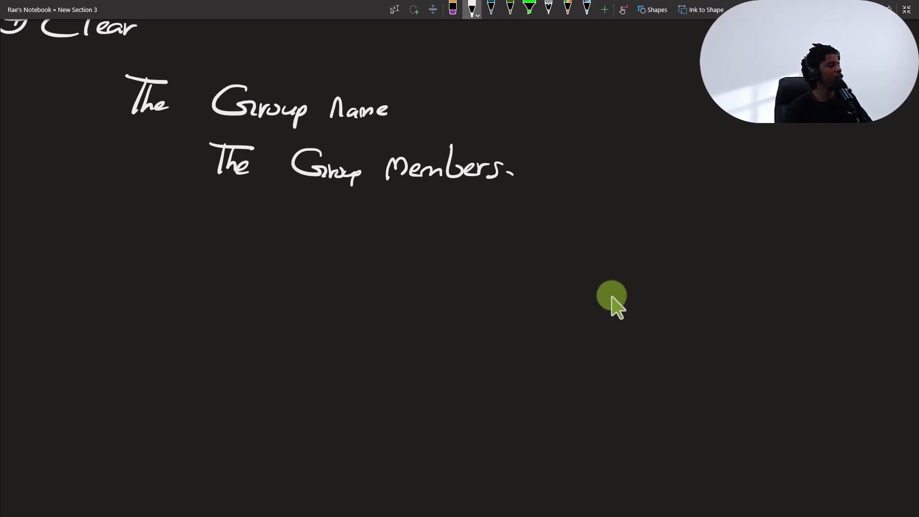
# - Draw an arrow pointing at "The Group name" and label it "Group By Genre." in handwriting
pyautogui.scroll(1, 614, 302)
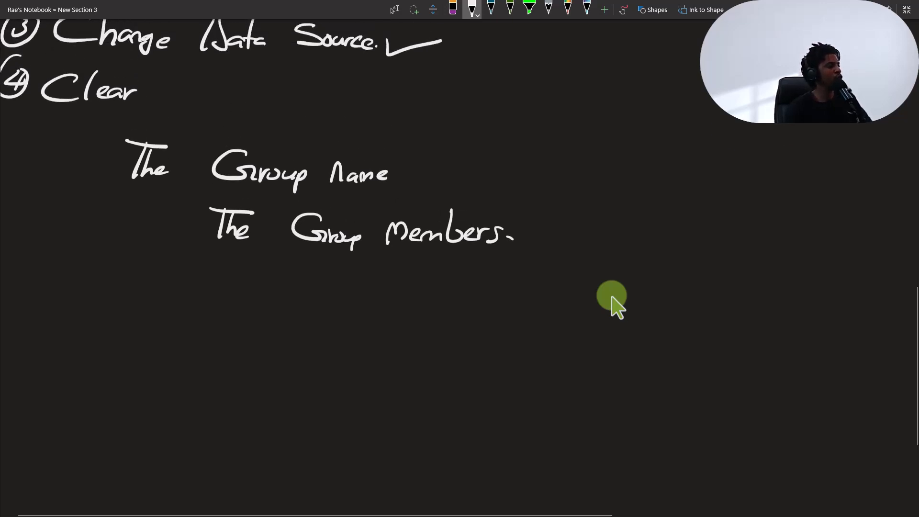
pyautogui.moveTo(451, 150)
pyautogui.mouseDown()
pyautogui.moveTo(393, 168)
pyautogui.moveTo(414, 167)
pyautogui.mouseUp()
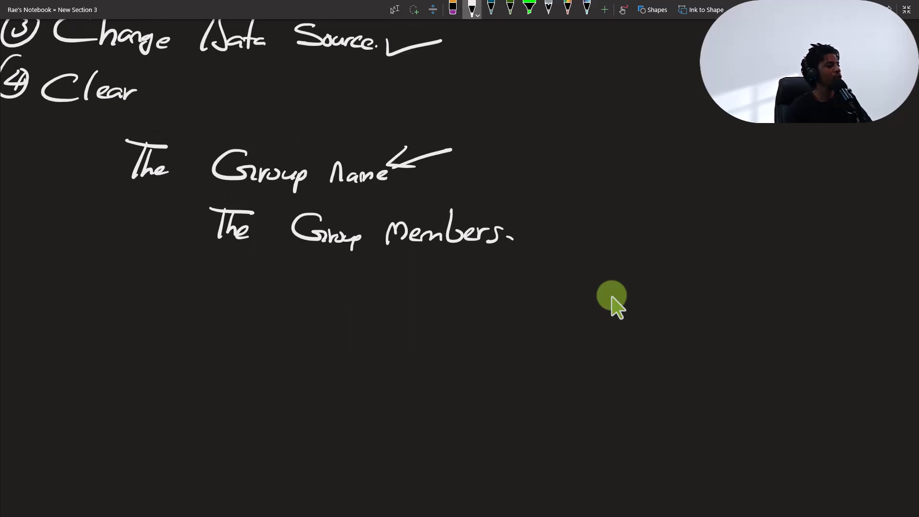
pyautogui.moveTo(497, 112)
pyautogui.mouseDown()
pyautogui.moveTo(470, 126)
pyautogui.moveTo(592, 135)
pyautogui.mouseUp()
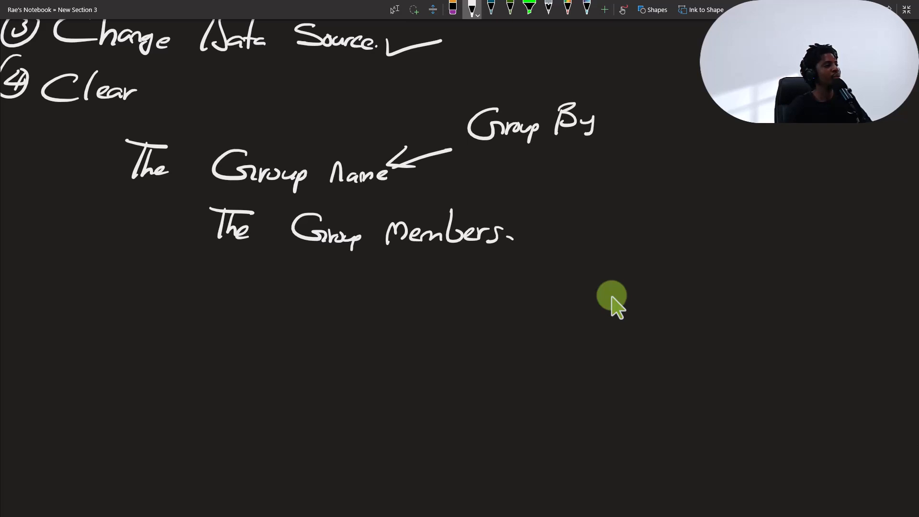
pyautogui.moveTo(660, 99)
pyautogui.mouseDown()
pyautogui.moveTo(671, 124)
pyautogui.moveTo(707, 113)
pyautogui.mouseUp()
pyautogui.moveTo(708, 119); pyautogui.dragTo(716, 124)
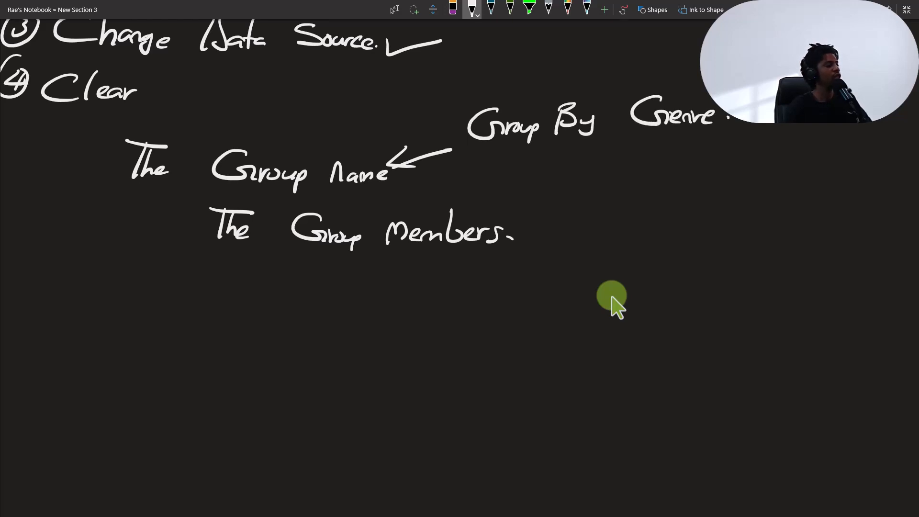
# - Draw an arrow pointing at "The Group Members." and handwrite "Titles" beside it
pyautogui.scroll(-2, 612, 297)
pyautogui.moveTo(536, 173)
pyautogui.mouseDown()
pyautogui.moveTo(591, 192)
pyautogui.moveTo(542, 191)
pyautogui.moveTo(539, 177)
pyautogui.mouseUp()
pyautogui.moveTo(638, 179)
pyautogui.mouseDown()
pyautogui.moveTo(683, 177)
pyautogui.moveTo(657, 207)
pyautogui.mouseUp()
pyautogui.moveTo(667, 198)
pyautogui.mouseDown()
pyautogui.moveTo(682, 209)
pyautogui.moveTo(694, 197)
pyautogui.mouseUp()
pyautogui.moveTo(690, 180)
pyautogui.mouseDown()
pyautogui.moveTo(690, 211)
pyautogui.moveTo(711, 208)
pyautogui.mouseUp()
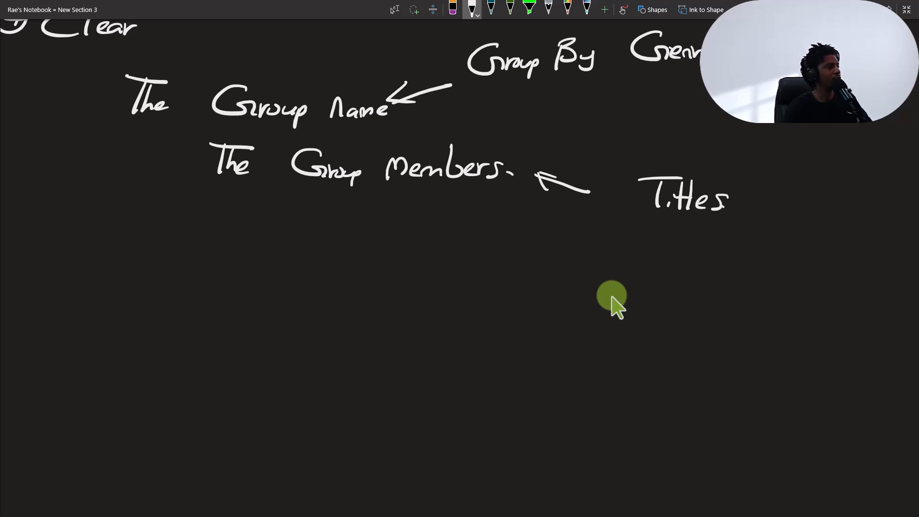
# - Handwrite an example group named "Action" below the notes, with a column of short dashes under it as members
pyautogui.scroll(-3, 614, 301)
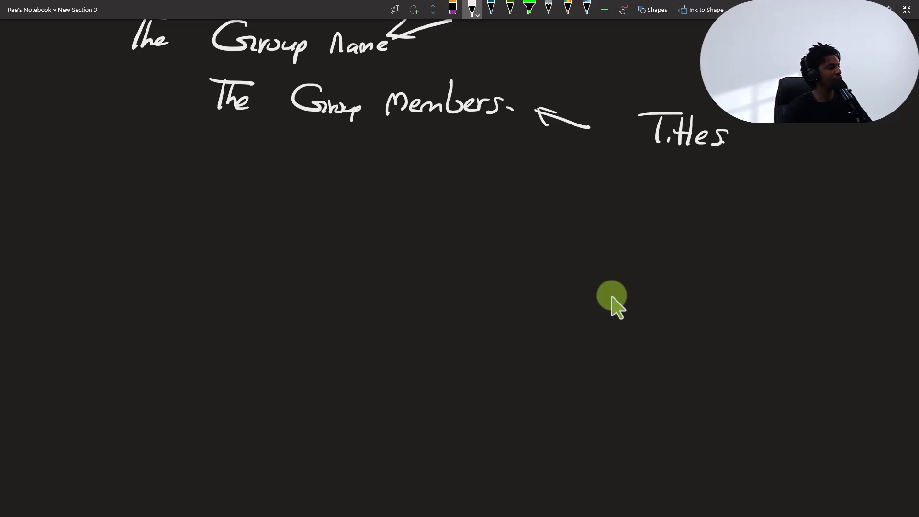
pyautogui.moveTo(122, 143)
pyautogui.mouseDown()
pyautogui.moveTo(112, 179)
pyautogui.moveTo(133, 177)
pyautogui.mouseUp()
pyautogui.scroll(-3, 615, 300)
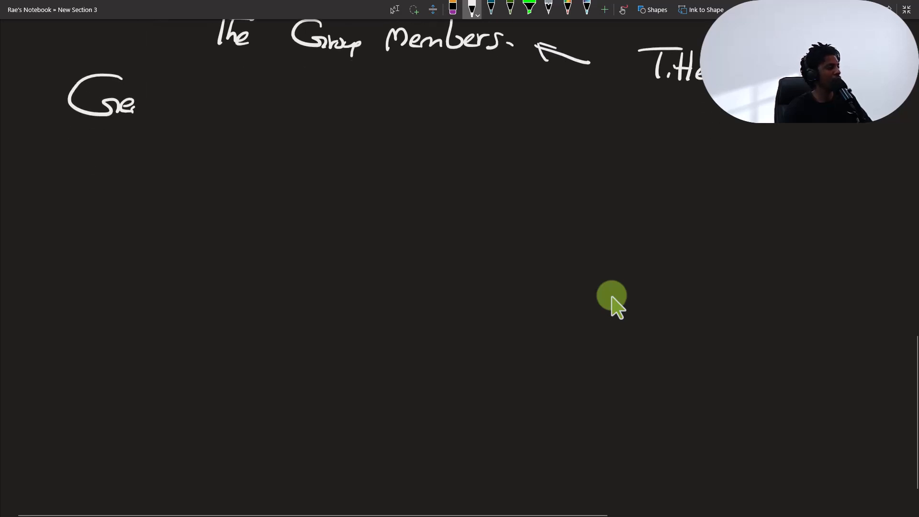
pyautogui.moveTo(100, 140)
pyautogui.mouseDown()
pyautogui.moveTo(68, 193)
pyautogui.moveTo(106, 187)
pyautogui.moveTo(101, 167)
pyautogui.moveTo(127, 182)
pyautogui.mouseUp()
pyautogui.moveTo(138, 148)
pyautogui.mouseDown()
pyautogui.moveTo(136, 184)
pyautogui.moveTo(144, 160)
pyautogui.mouseUp()
pyautogui.moveTo(145, 169)
pyautogui.mouseDown()
pyautogui.moveTo(145, 183)
pyautogui.moveTo(157, 171)
pyautogui.moveTo(179, 178)
pyautogui.mouseUp()
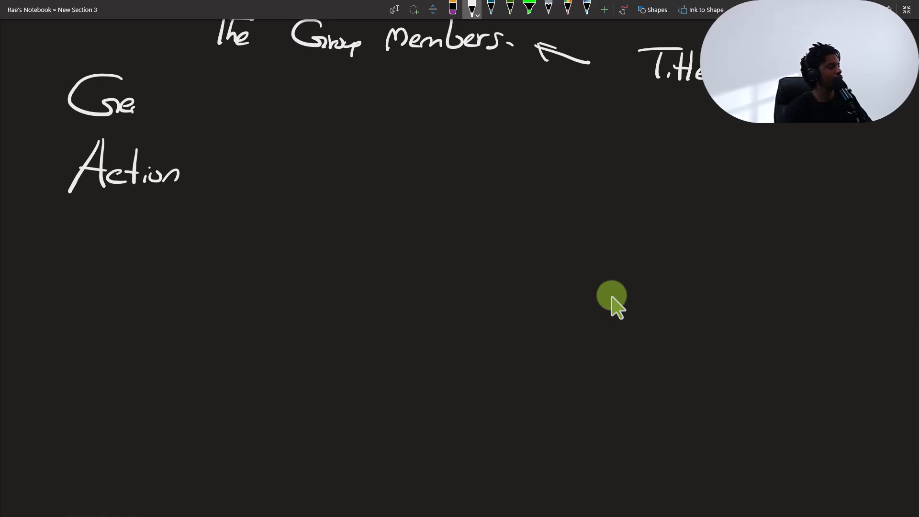
pyautogui.moveTo(107, 201)
pyautogui.mouseDown()
pyautogui.moveTo(132, 201)
pyautogui.moveTo(132, 217)
pyautogui.mouseUp()
pyautogui.moveTo(106, 228)
pyautogui.mouseDown()
pyautogui.moveTo(124, 227)
pyautogui.moveTo(118, 237)
pyautogui.mouseUp()
pyautogui.moveTo(99, 250); pyautogui.dragTo(110, 250)
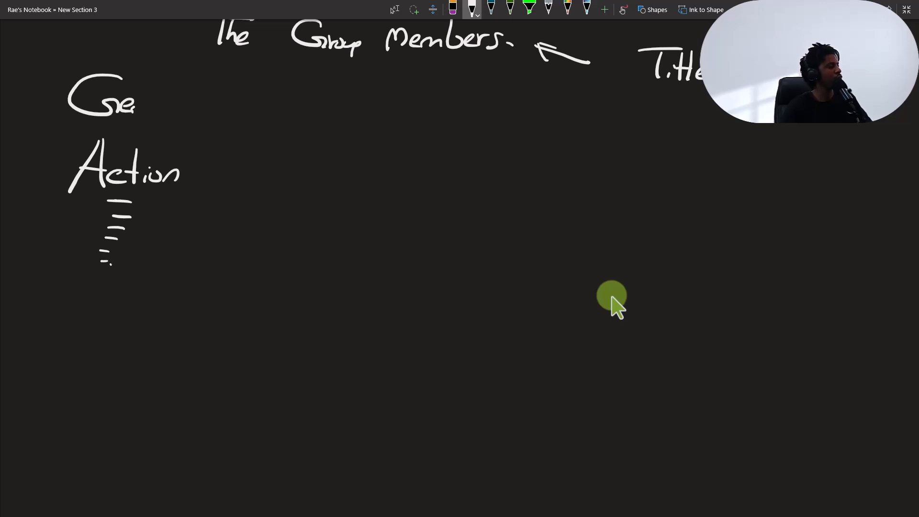
# - Handwrite a second example group named "Comedy" below Action, with a stack of short lines as members
pyautogui.scroll(-2, 615, 306)
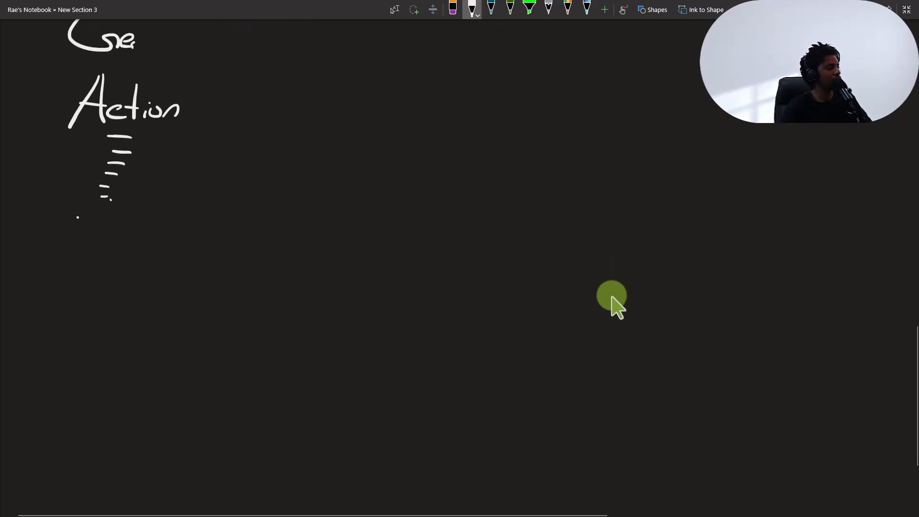
pyautogui.moveTo(76, 216)
pyautogui.mouseDown()
pyautogui.moveTo(79, 245)
pyautogui.moveTo(91, 235)
pyautogui.moveTo(120, 239)
pyautogui.mouseUp()
pyautogui.moveTo(134, 214); pyautogui.dragTo(130, 243)
pyautogui.moveTo(135, 233); pyautogui.dragTo(144, 259)
pyautogui.moveTo(103, 273); pyautogui.dragTo(145, 272)
pyautogui.moveTo(104, 284); pyautogui.dragTo(143, 284)
pyautogui.moveTo(103, 296)
pyautogui.mouseDown()
pyautogui.moveTo(138, 296)
pyautogui.moveTo(139, 310)
pyautogui.mouseUp()
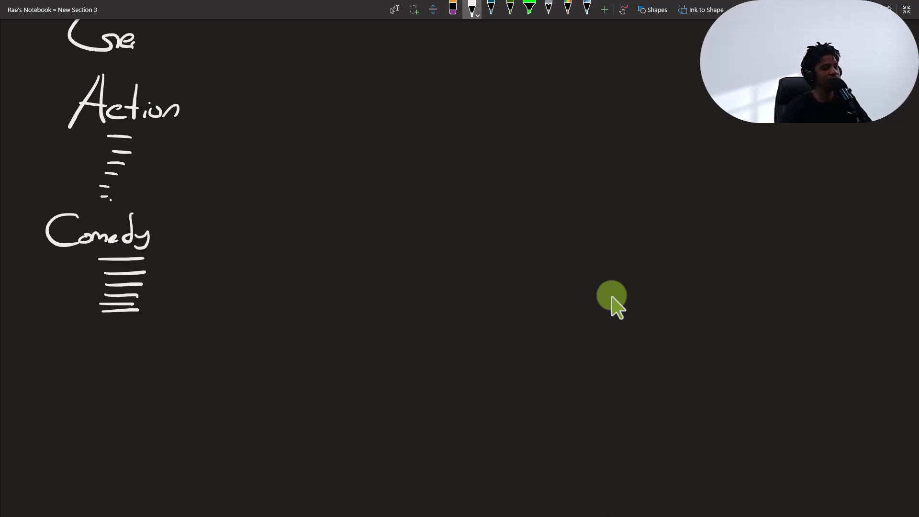
# - Handwrite a third example group named "Drama" below Comedy, with a stack of short lines as members
pyautogui.scroll(-3, 612, 296)
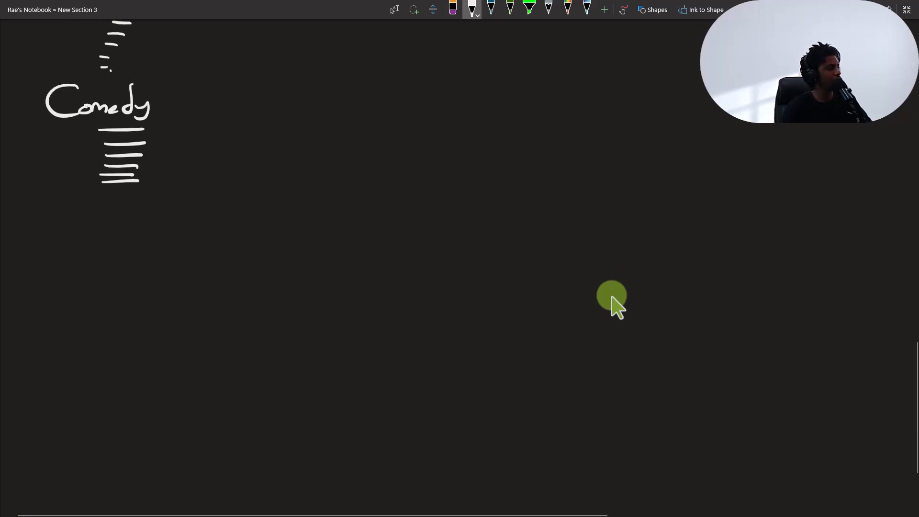
pyautogui.moveTo(54, 216)
pyautogui.mouseDown()
pyautogui.moveTo(42, 256)
pyautogui.moveTo(111, 237)
pyautogui.moveTo(138, 243)
pyautogui.mouseUp()
pyautogui.moveTo(87, 257); pyautogui.dragTo(135, 257)
pyautogui.moveTo(96, 270)
pyautogui.mouseDown()
pyautogui.moveTo(142, 268)
pyautogui.moveTo(126, 326)
pyautogui.mouseUp()
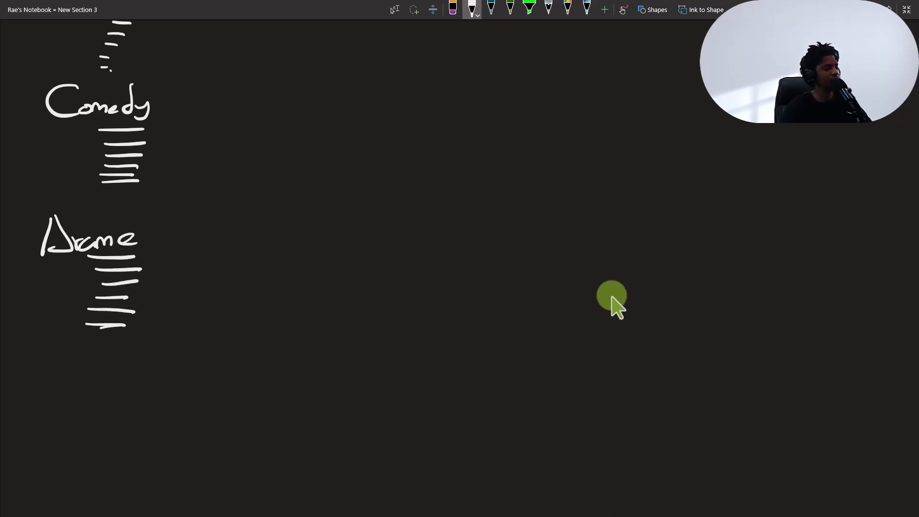
pyautogui.click(91, 342)
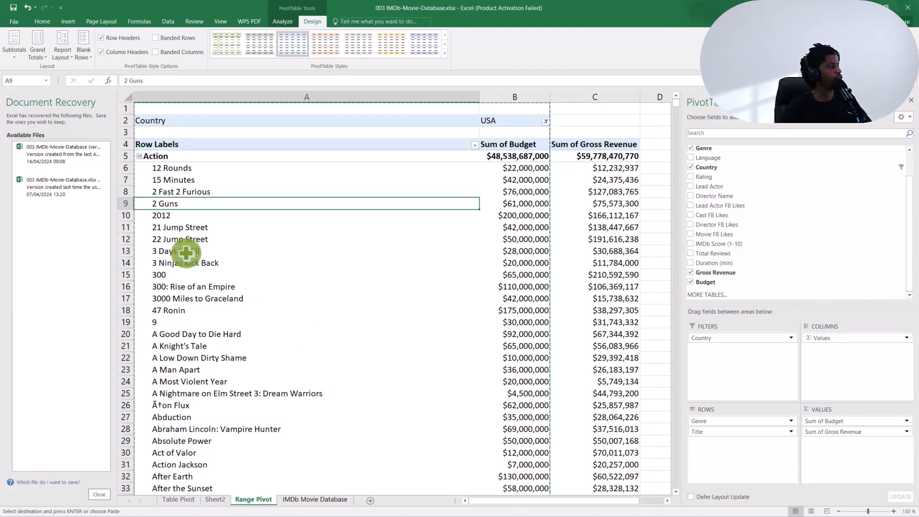
# - Back in Excel, select the Action group and show all pivot table subtotals at the bottom of each group
pyautogui.click(154, 156)
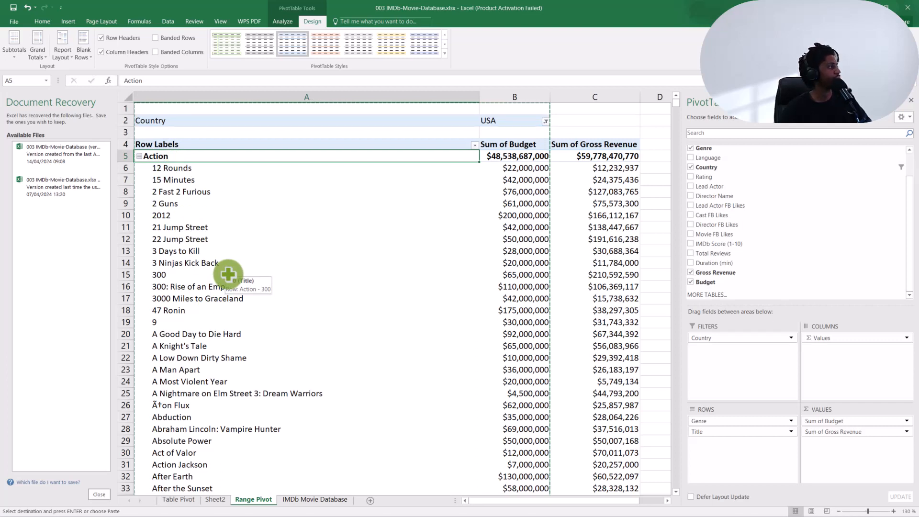
pyautogui.click(15, 45)
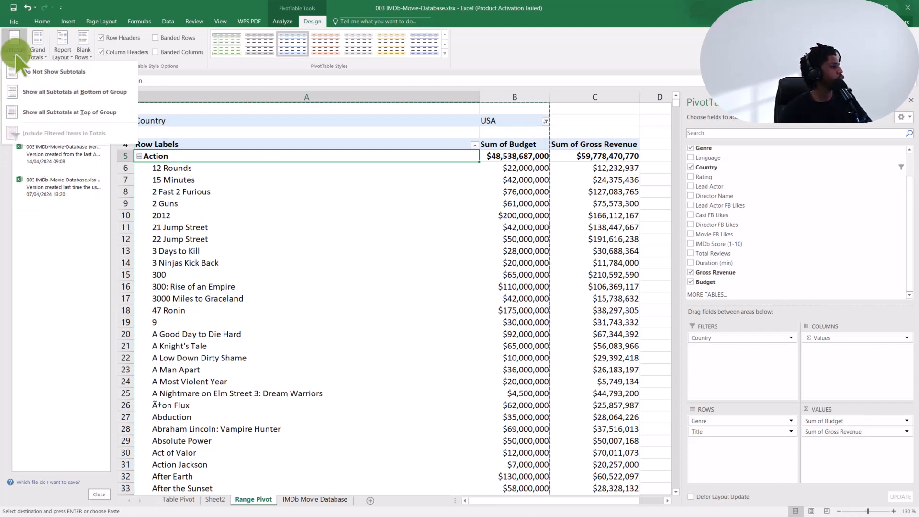
pyautogui.click(82, 93)
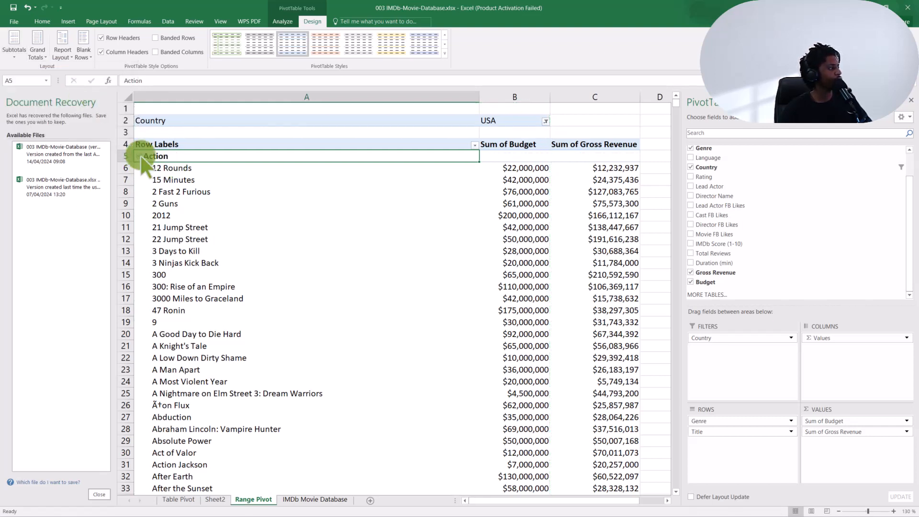
# - Find the subtotal row at the end of the Action group, select its label and examine its budget and gross revenue totals
pyautogui.scroll(-17, 217, 189)
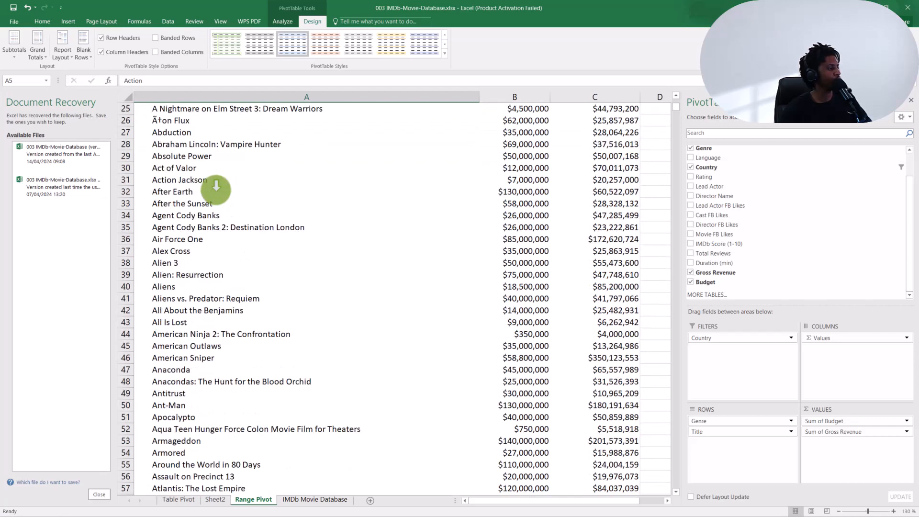
pyautogui.scroll(-20, 217, 187)
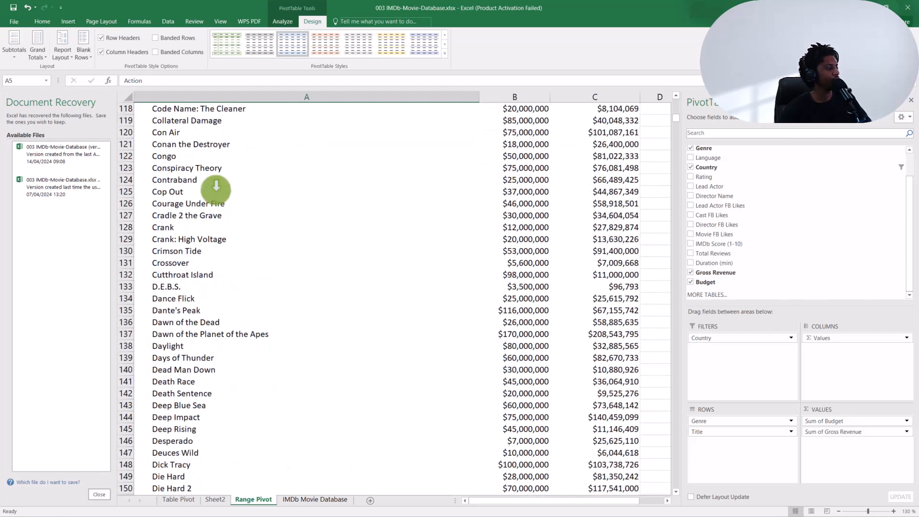
pyautogui.scroll(-20, 217, 188)
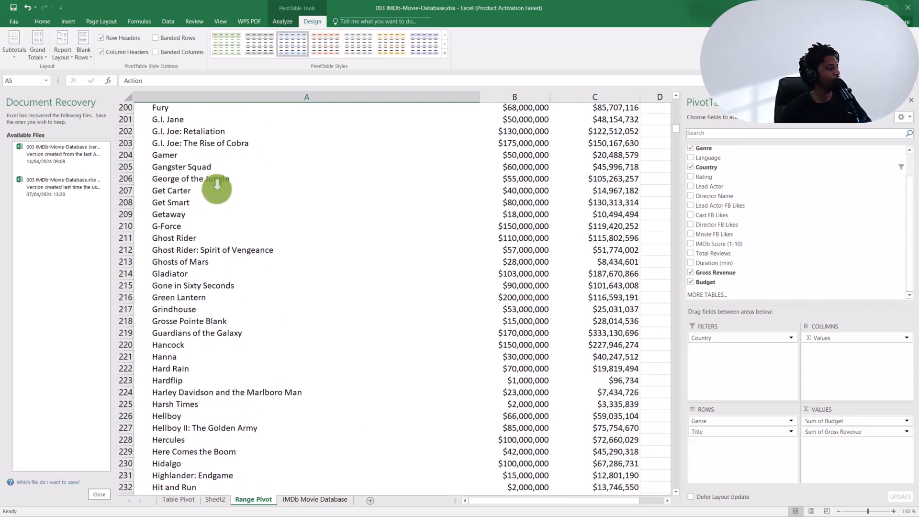
pyautogui.scroll(-9, 216, 188)
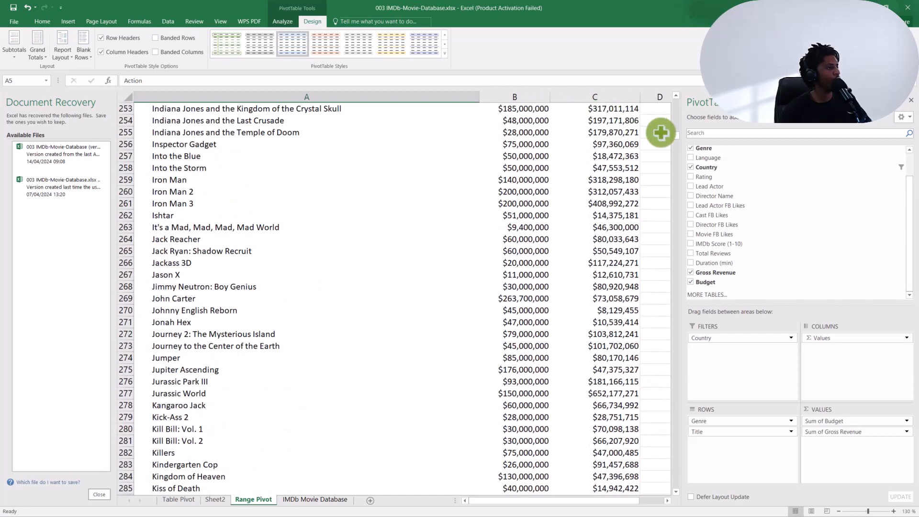
pyautogui.moveTo(676, 134); pyautogui.dragTo(683, 181)
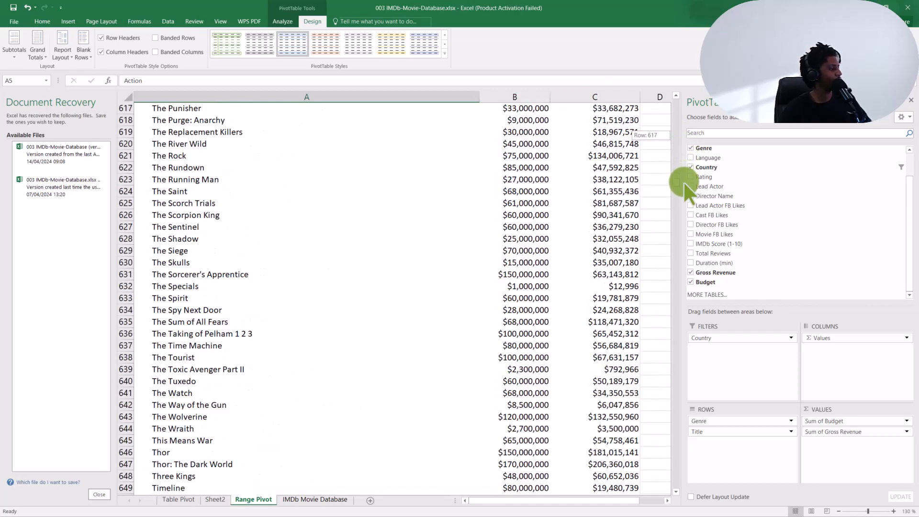
pyautogui.click(297, 186)
pyautogui.scroll(-10, 297, 186)
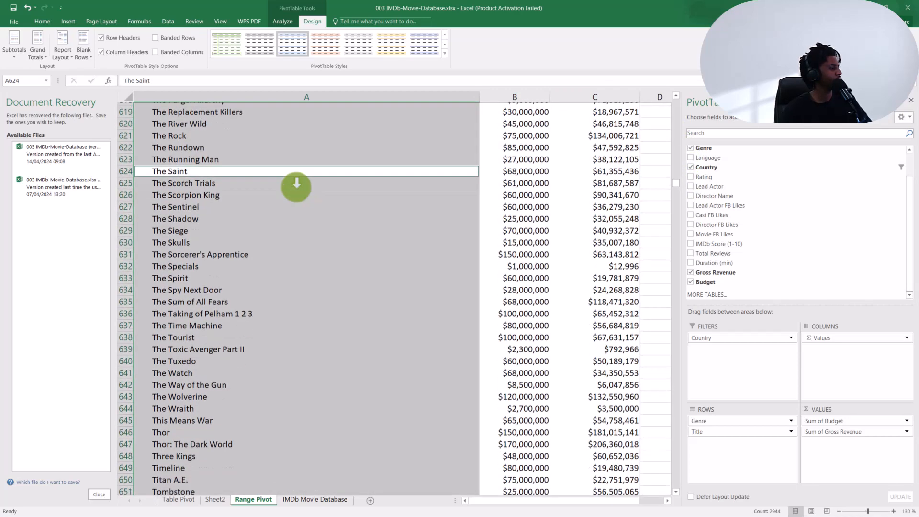
pyautogui.scroll(-15, 297, 187)
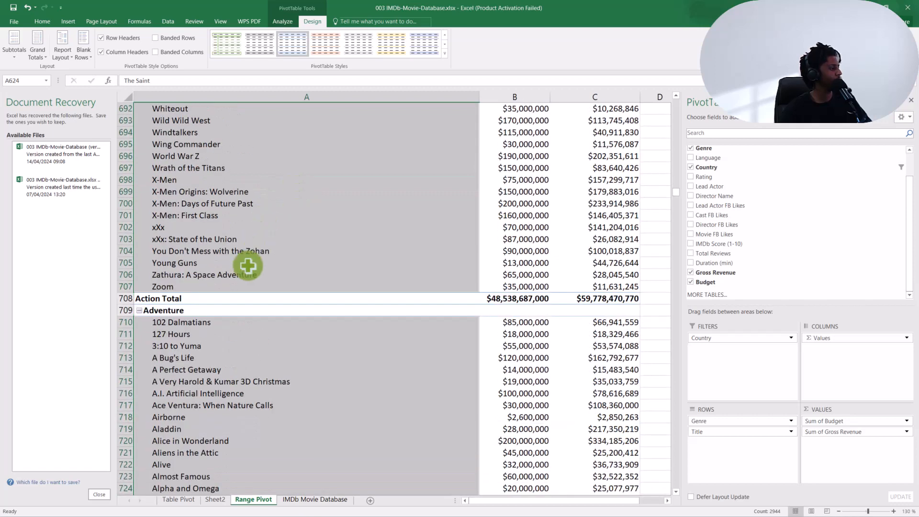
pyautogui.click(222, 298)
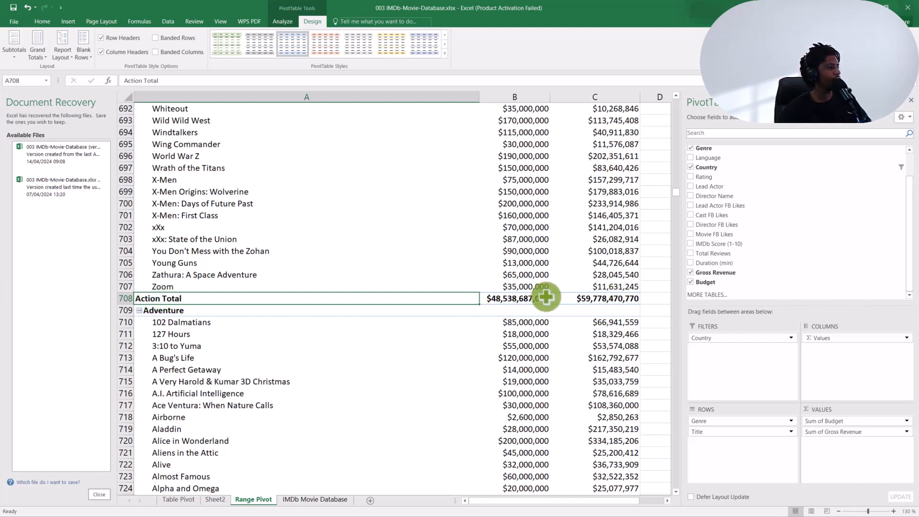
pyautogui.moveTo(551, 298)
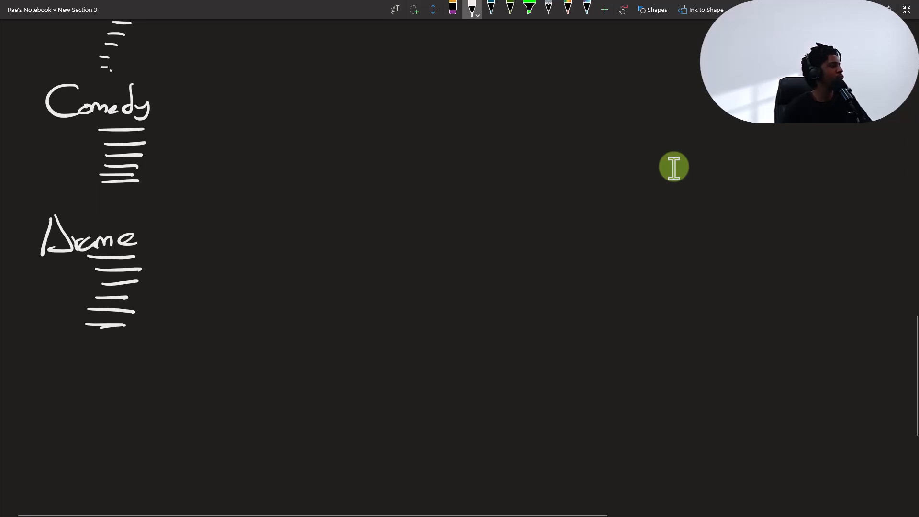
# - Back in OneNote, handwrite sample amounts such as $10k and $20k beside the first member lines of the Comedy group
pyautogui.moveTo(211, 124); pyautogui.dragTo(210, 125)
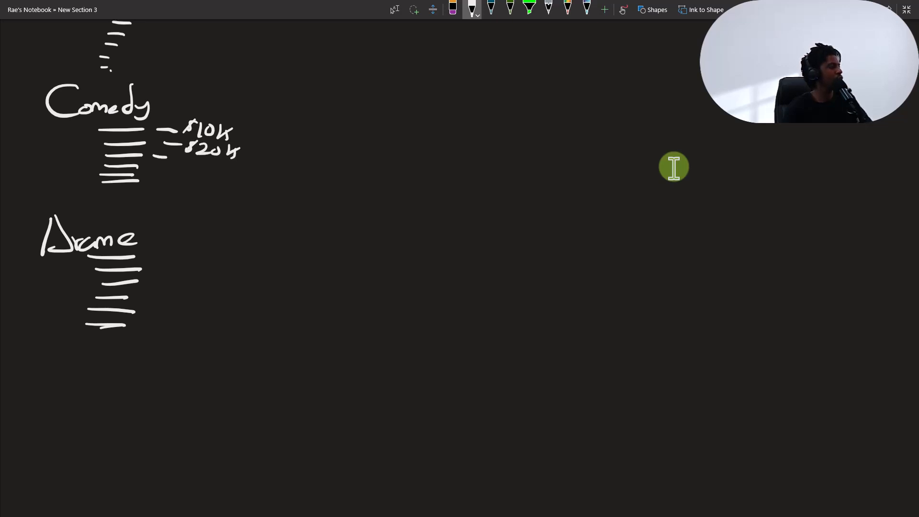
pyautogui.moveTo(200, 158); pyautogui.dragTo(197, 169)
pyautogui.moveTo(209, 159); pyautogui.dragTo(207, 160)
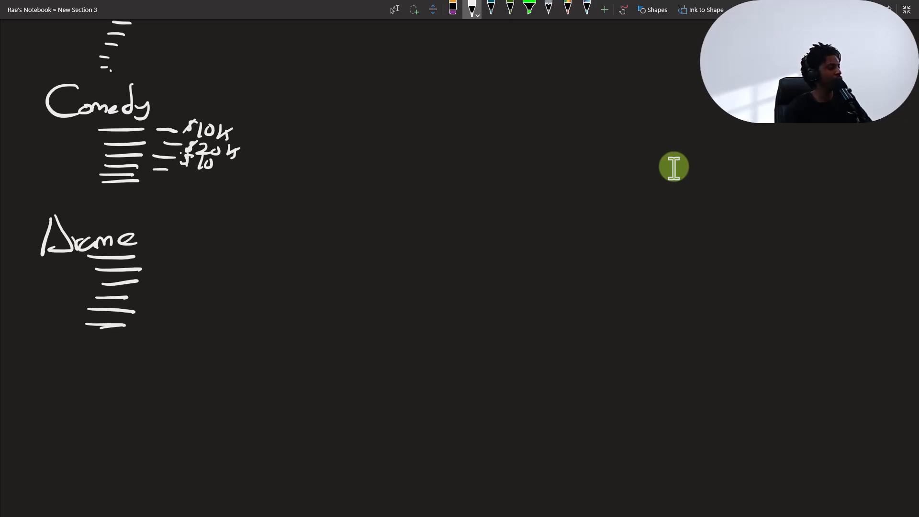
pyautogui.moveTo(246, 117); pyautogui.dragTo(248, 157)
# - Handwrite "The Total of all items in a group" in the empty space below the Drama group
pyautogui.scroll(-5, 674, 167)
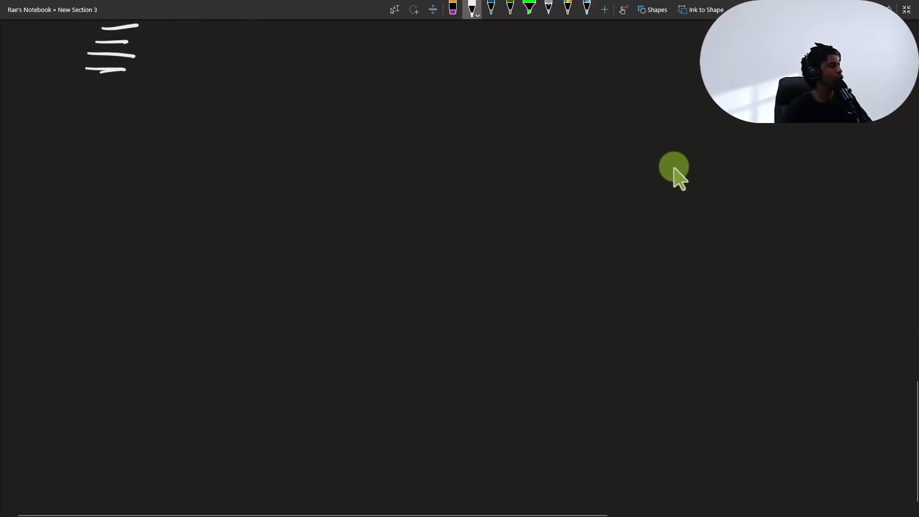
pyautogui.moveTo(66, 126)
pyautogui.mouseDown()
pyautogui.moveTo(121, 131)
pyautogui.moveTo(89, 158)
pyautogui.mouseUp()
pyautogui.moveTo(102, 130); pyautogui.dragTo(99, 158)
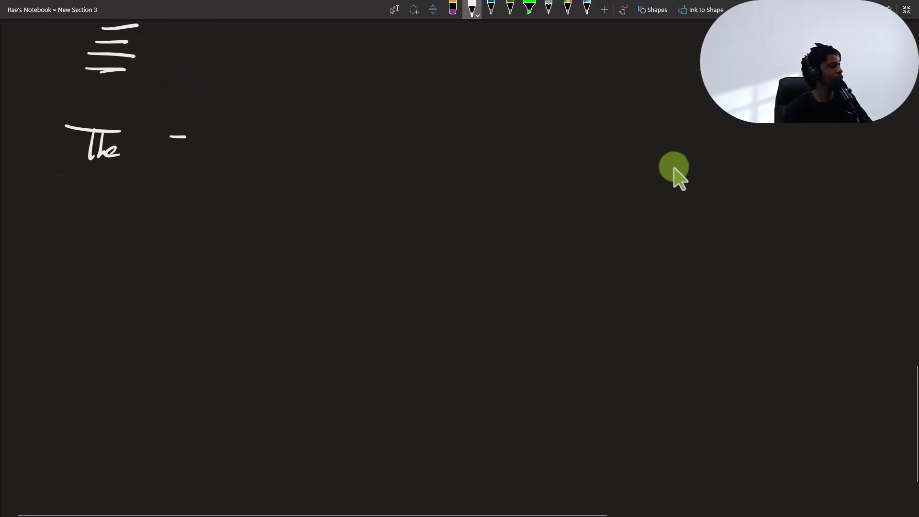
pyautogui.moveTo(186, 137); pyautogui.dragTo(205, 135)
pyautogui.moveTo(185, 139)
pyautogui.mouseDown()
pyautogui.moveTo(183, 160)
pyautogui.moveTo(201, 149)
pyautogui.moveTo(213, 161)
pyautogui.mouseUp()
pyautogui.moveTo(225, 149)
pyautogui.mouseDown()
pyautogui.moveTo(235, 162)
pyautogui.moveTo(278, 145)
pyautogui.mouseUp()
pyautogui.moveTo(297, 135); pyautogui.dragTo(283, 168)
pyautogui.moveTo(338, 147); pyautogui.dragTo(345, 161)
pyautogui.click(355, 137)
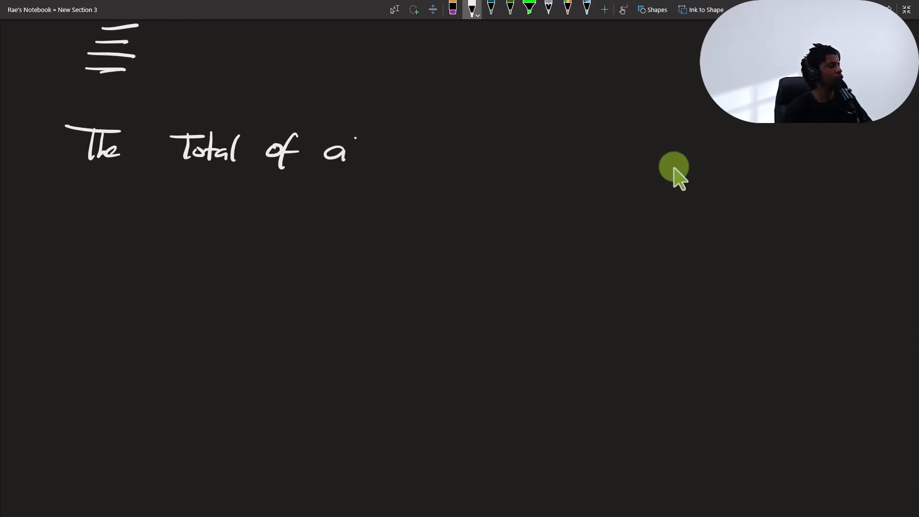
pyautogui.moveTo(428, 119)
pyautogui.mouseDown()
pyautogui.moveTo(418, 159)
pyautogui.moveTo(434, 139)
pyautogui.mouseUp()
pyautogui.moveTo(423, 151)
pyautogui.mouseDown()
pyautogui.moveTo(439, 156)
pyautogui.moveTo(471, 144)
pyautogui.mouseUp()
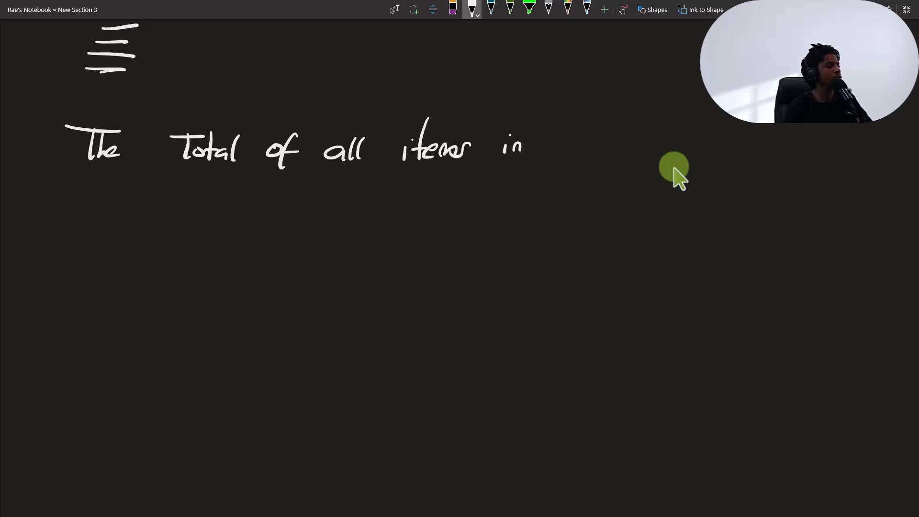
pyautogui.moveTo(552, 142); pyautogui.dragTo(555, 156)
pyautogui.moveTo(618, 138); pyautogui.dragTo(601, 159)
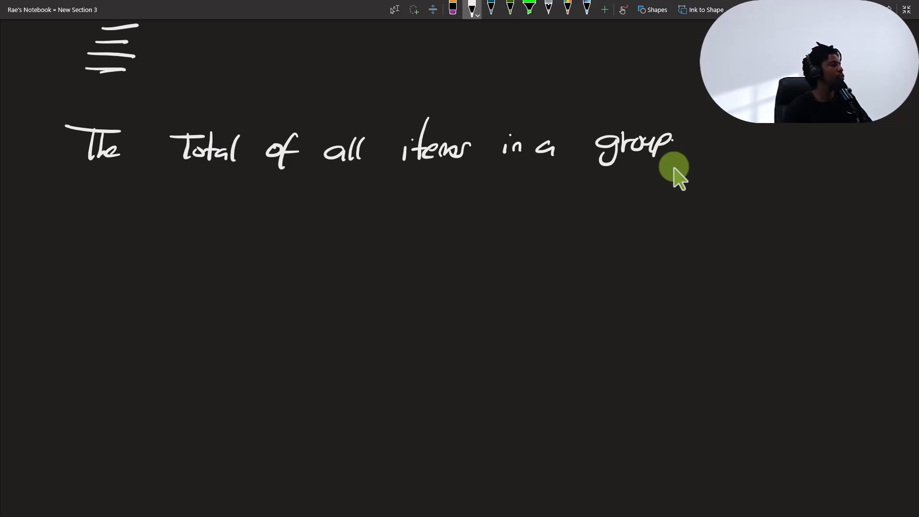
# - Complete the handwritten sentence on a second line with "is Considered The Subtotal."
pyautogui.moveTo(70, 183)
pyautogui.mouseDown()
pyautogui.moveTo(63, 211)
pyautogui.moveTo(71, 209)
pyautogui.mouseUp()
pyautogui.moveTo(165, 188); pyautogui.dragTo(167, 210)
pyautogui.moveTo(178, 200); pyautogui.dragTo(226, 211)
pyautogui.moveTo(230, 204); pyautogui.dragTo(260, 209)
pyautogui.moveTo(272, 184); pyautogui.dragTo(264, 211)
pyautogui.moveTo(312, 180); pyautogui.dragTo(360, 180)
pyautogui.moveTo(330, 182)
pyautogui.mouseDown()
pyautogui.moveTo(330, 211)
pyautogui.moveTo(354, 209)
pyautogui.mouseUp()
pyautogui.moveTo(416, 181)
pyautogui.mouseDown()
pyautogui.moveTo(394, 198)
pyautogui.moveTo(452, 200)
pyautogui.mouseUp()
pyautogui.moveTo(465, 171); pyautogui.dragTo(463, 203)
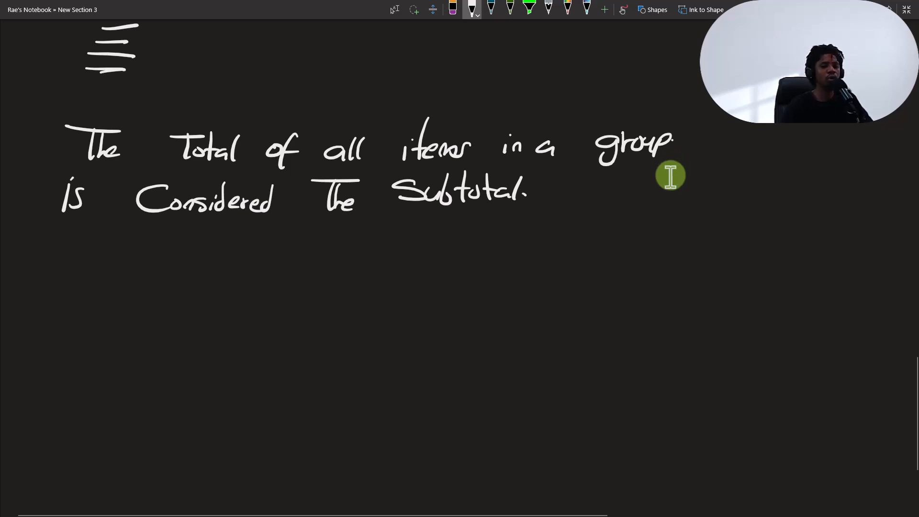
# - Return to Excel, find the subtotal row at the end of the Biography group and select its label
pyautogui.press('Escape')
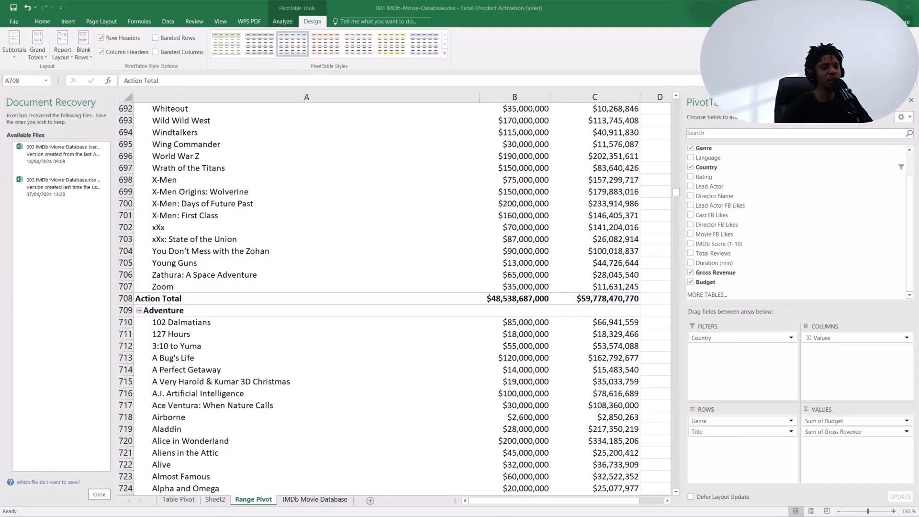
pyautogui.scroll(-10, 278, 217)
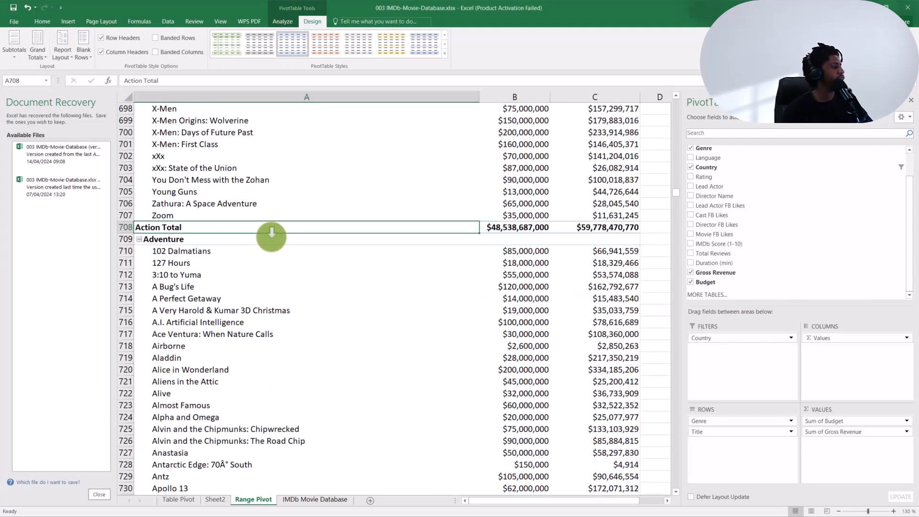
pyautogui.scroll(-17, 273, 246)
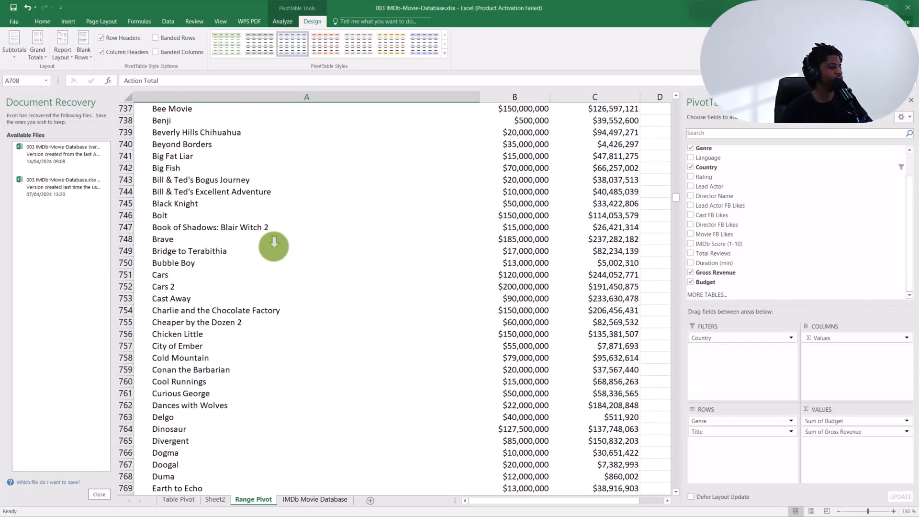
pyautogui.scroll(-20, 274, 246)
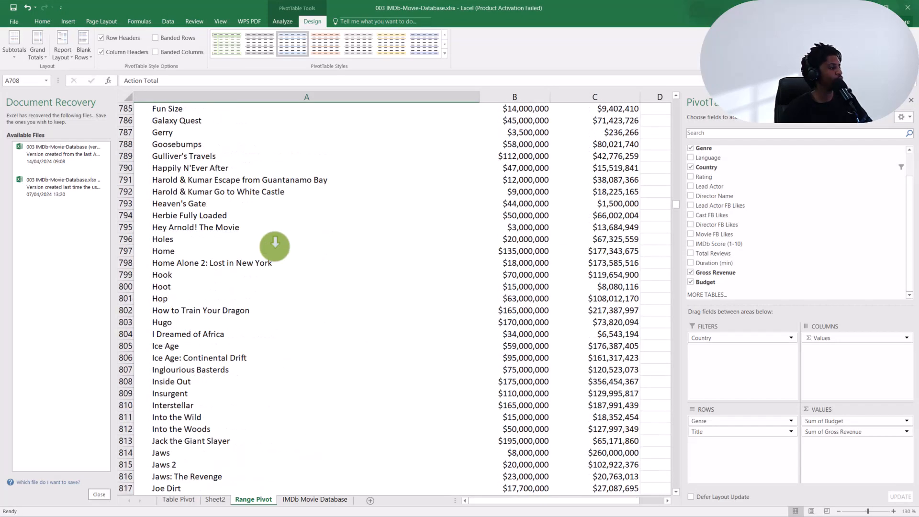
pyautogui.scroll(-17, 277, 247)
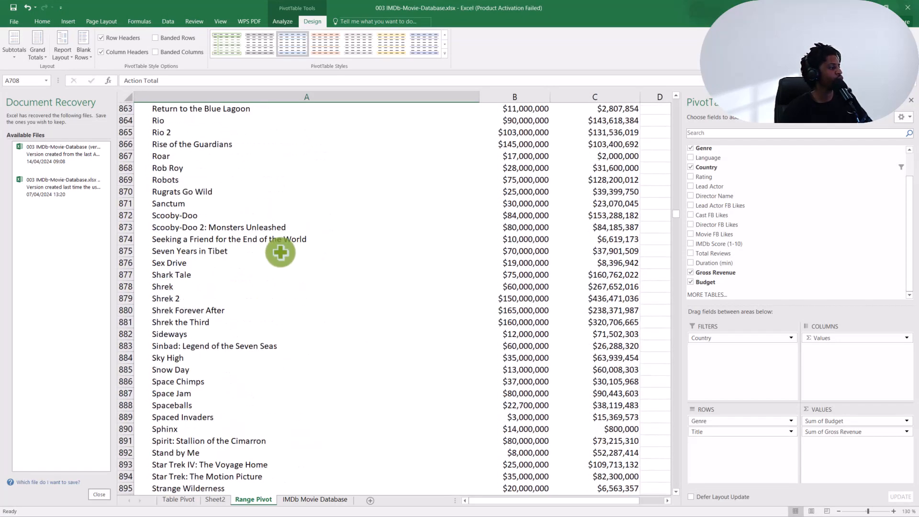
pyautogui.moveTo(680, 217); pyautogui.dragTo(677, 250)
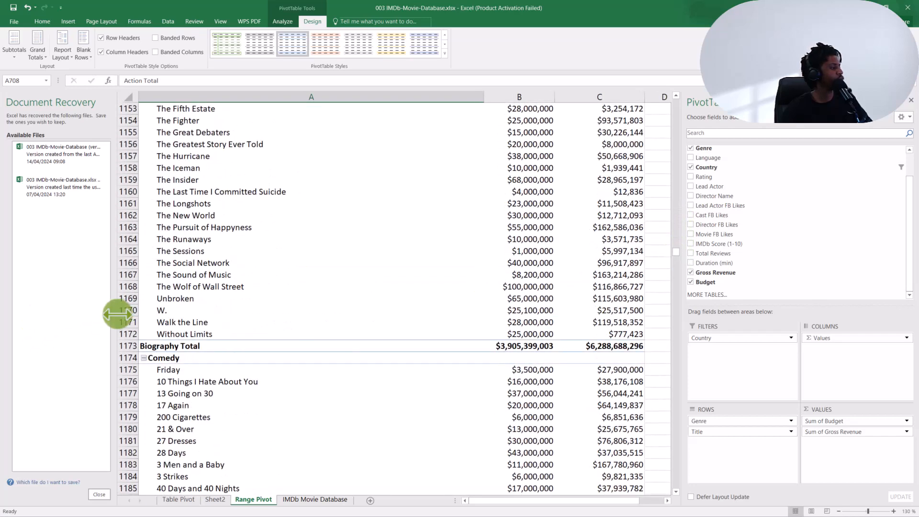
pyautogui.click(182, 345)
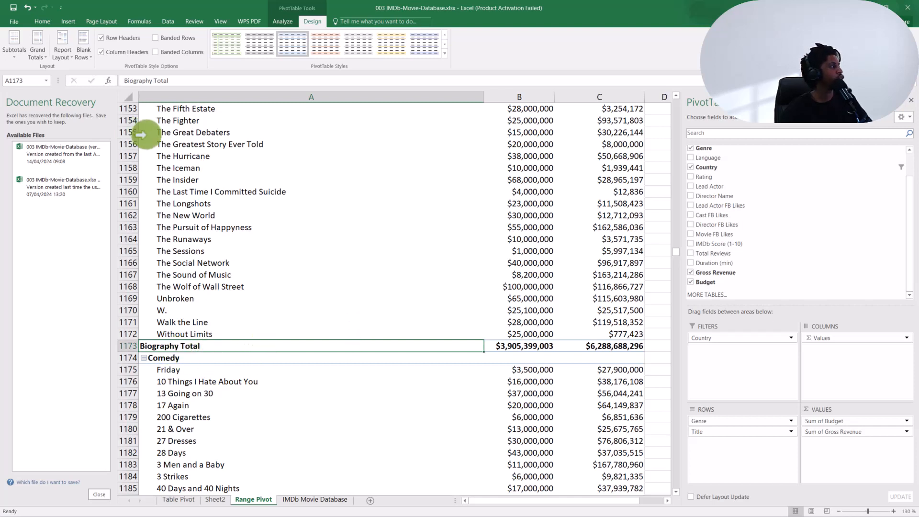
# - Turn off all pivot table subtotals, and show them again at the top of each group
pyautogui.click(17, 55)
pyautogui.click(22, 75)
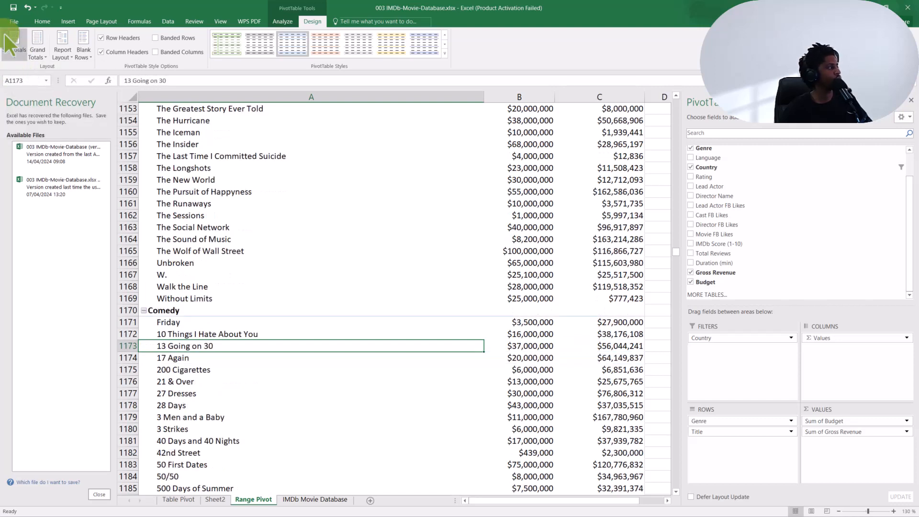
pyautogui.click(16, 53)
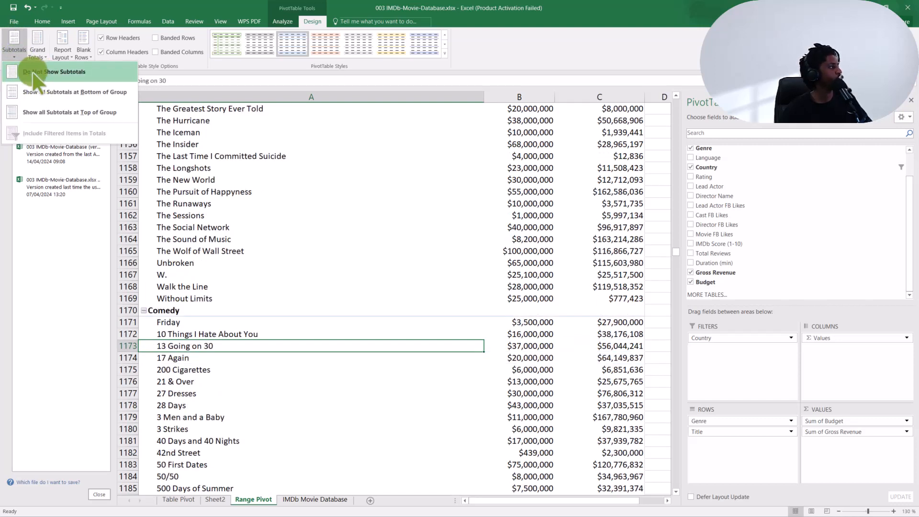
pyautogui.click(47, 120)
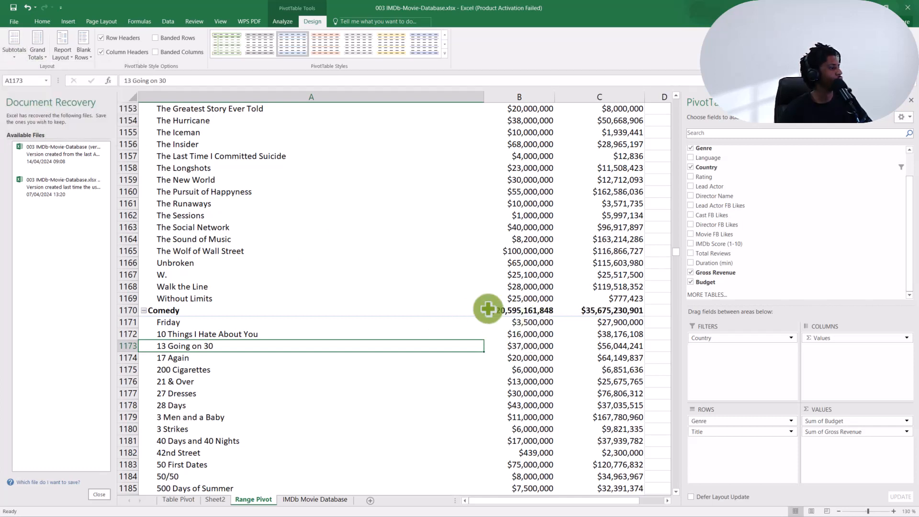
pyautogui.moveTo(507, 313)
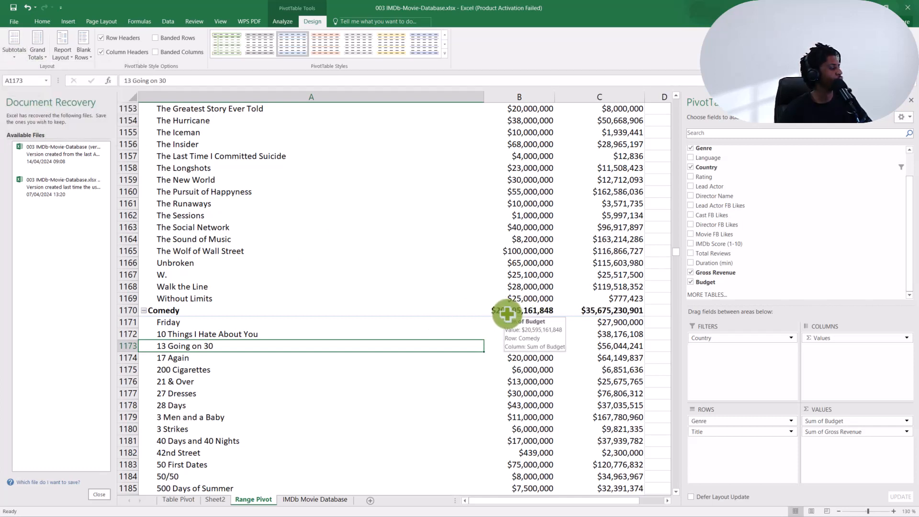
# - Hide the top-of-group subtotals and show all subtotals at the bottom of each group instead
pyautogui.click(14, 46)
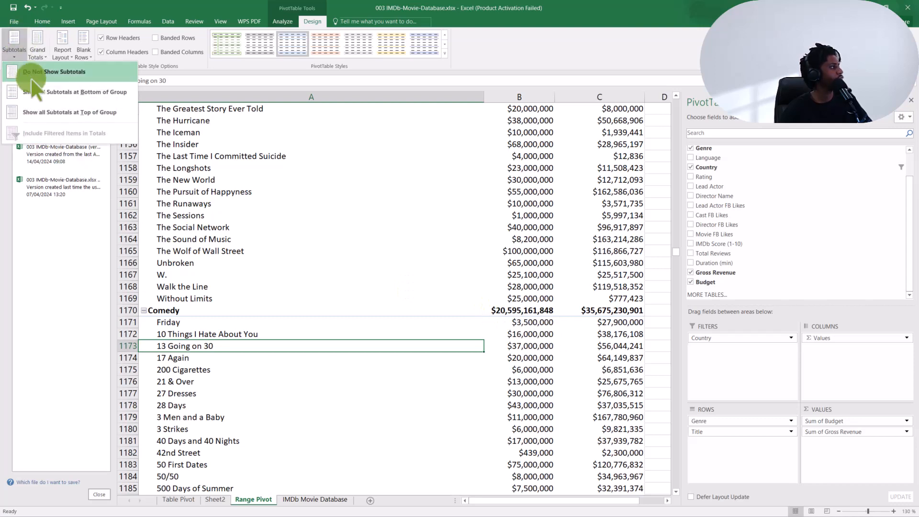
pyautogui.click(34, 82)
pyautogui.click(14, 45)
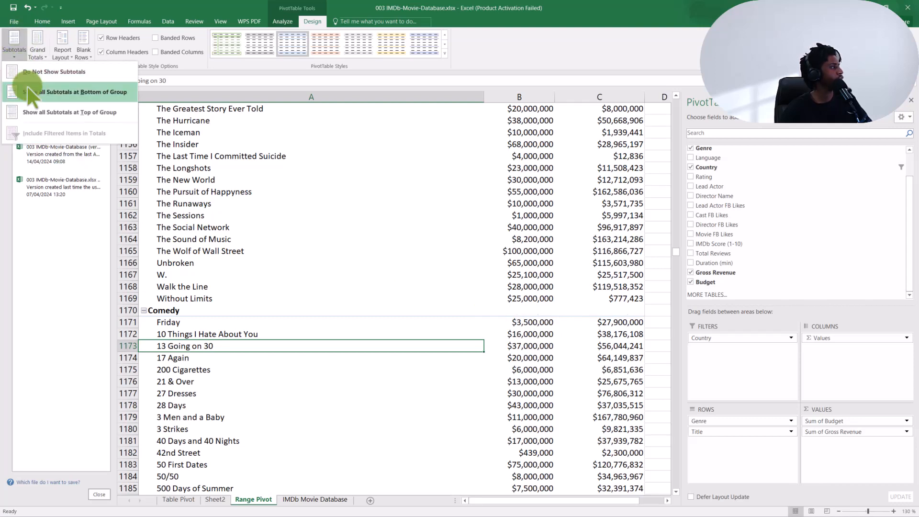
pyautogui.click(27, 86)
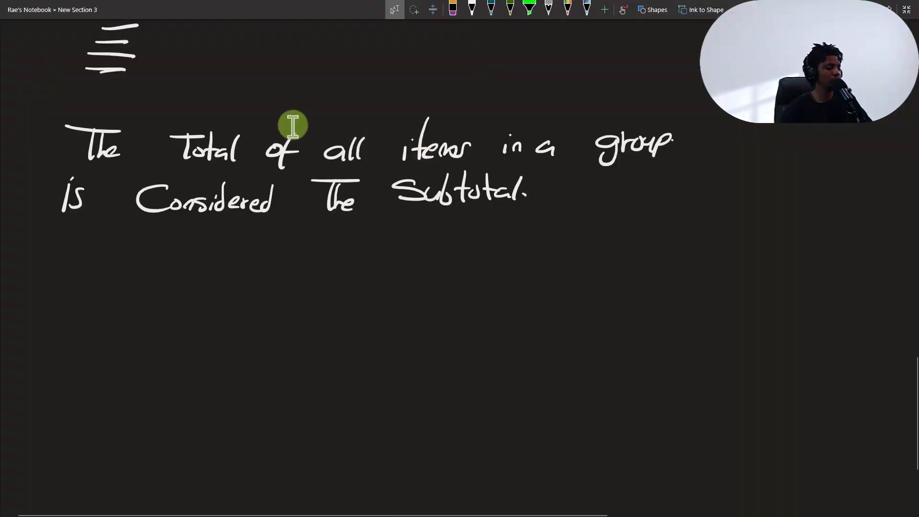
# - Switch to OneNote and start a new handwritten sentence below the subtotal definition with "The grand Total"
pyautogui.scroll(-2, 293, 126)
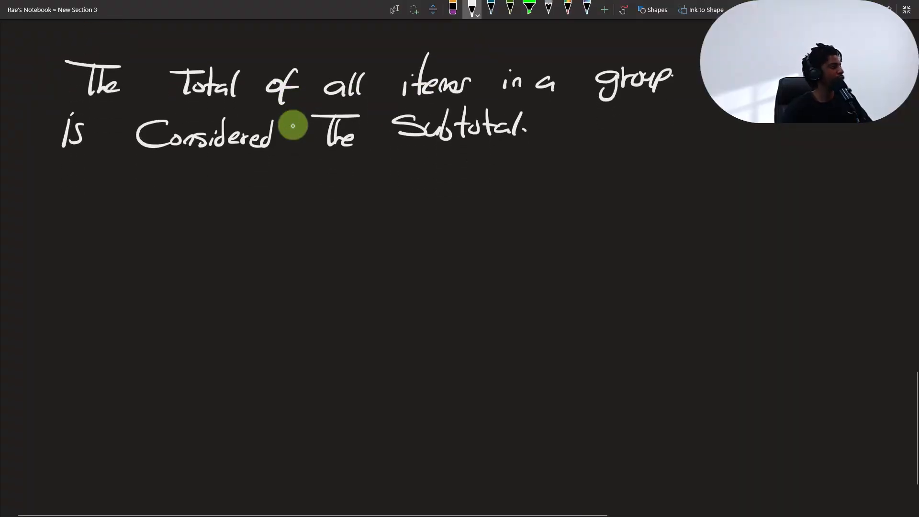
pyautogui.moveTo(30, 215)
pyautogui.mouseDown()
pyautogui.moveTo(82, 210)
pyautogui.moveTo(44, 246)
pyautogui.mouseUp()
pyautogui.moveTo(142, 230)
pyautogui.mouseDown()
pyautogui.moveTo(125, 262)
pyautogui.moveTo(165, 234)
pyautogui.moveTo(177, 249)
pyautogui.moveTo(244, 221)
pyautogui.mouseUp()
pyautogui.moveTo(220, 223)
pyautogui.mouseDown()
pyautogui.moveTo(214, 248)
pyautogui.moveTo(233, 238)
pyautogui.mouseUp()
pyautogui.moveTo(250, 221); pyautogui.dragTo(242, 251)
pyautogui.moveTo(250, 243); pyautogui.dragTo(263, 242)
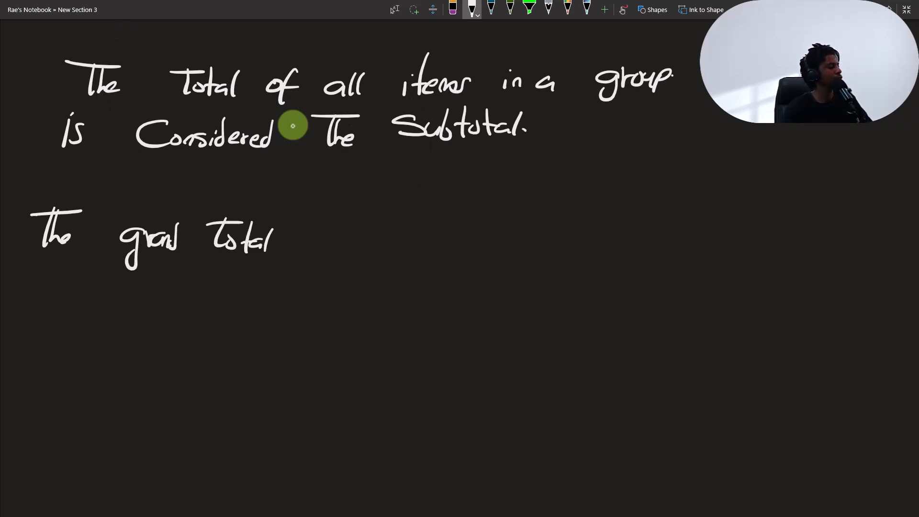
# - Continue the handwritten grand total sentence with the words "is the sum total of"
pyautogui.moveTo(331, 233); pyautogui.dragTo(312, 248)
pyautogui.moveTo(377, 228)
pyautogui.mouseDown()
pyautogui.moveTo(426, 221)
pyautogui.moveTo(387, 260)
pyautogui.mouseUp()
pyautogui.moveTo(402, 230)
pyautogui.mouseDown()
pyautogui.moveTo(400, 256)
pyautogui.moveTo(419, 255)
pyautogui.mouseUp()
pyautogui.moveTo(450, 236)
pyautogui.mouseDown()
pyautogui.moveTo(469, 233)
pyautogui.moveTo(451, 253)
pyautogui.moveTo(498, 244)
pyautogui.moveTo(509, 255)
pyautogui.mouseUp()
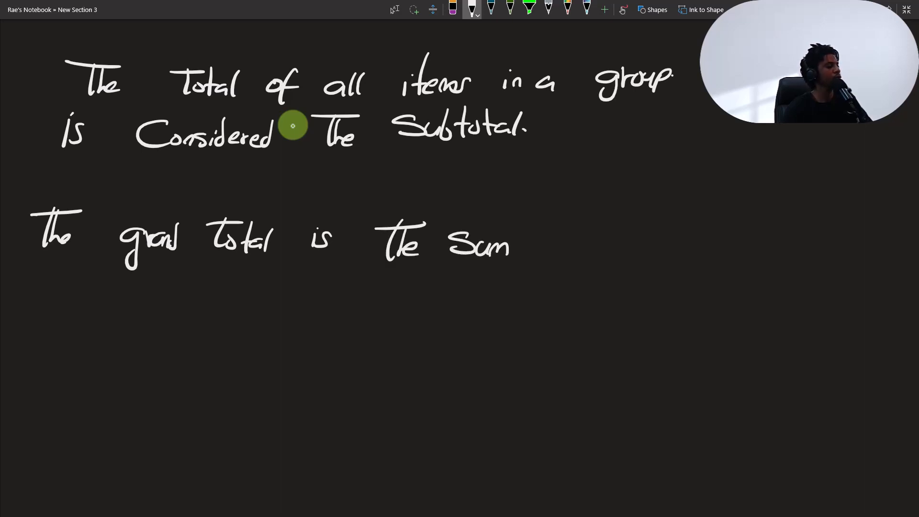
pyautogui.moveTo(564, 202)
pyautogui.mouseDown()
pyautogui.moveTo(555, 246)
pyautogui.moveTo(571, 229)
pyautogui.mouseUp()
pyautogui.moveTo(577, 226)
pyautogui.mouseDown()
pyautogui.moveTo(588, 242)
pyautogui.moveTo(611, 223)
pyautogui.mouseUp()
pyautogui.moveTo(610, 234); pyautogui.dragTo(615, 241)
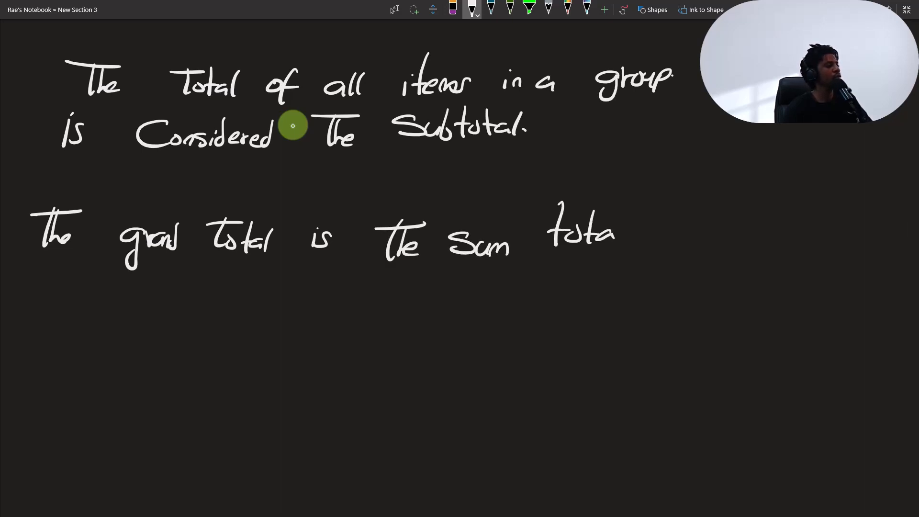
pyautogui.moveTo(627, 207); pyautogui.dragTo(619, 245)
pyautogui.moveTo(620, 232)
pyautogui.mouseDown()
pyautogui.moveTo(668, 231)
pyautogui.moveTo(674, 260)
pyautogui.mouseUp()
pyautogui.moveTo(680, 239); pyautogui.dragTo(698, 248)
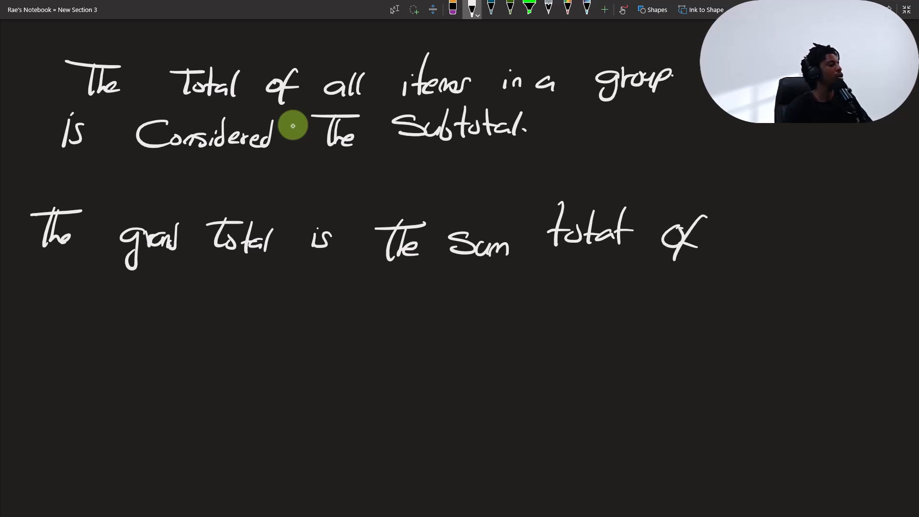
# - Handwrite "all the subtotals or" on the next line of the grand total definition
pyautogui.moveTo(72, 293)
pyautogui.mouseDown()
pyautogui.moveTo(46, 317)
pyautogui.moveTo(73, 320)
pyautogui.mouseUp()
pyautogui.moveTo(86, 282); pyautogui.dragTo(85, 314)
pyautogui.moveTo(112, 290); pyautogui.dragTo(177, 287)
pyautogui.moveTo(146, 286)
pyautogui.mouseDown()
pyautogui.moveTo(135, 320)
pyautogui.moveTo(166, 316)
pyautogui.mouseUp()
pyautogui.moveTo(240, 290)
pyautogui.mouseDown()
pyautogui.moveTo(222, 296)
pyautogui.moveTo(218, 314)
pyautogui.moveTo(293, 318)
pyautogui.moveTo(299, 289)
pyautogui.mouseUp()
pyautogui.moveTo(306, 302); pyautogui.dragTo(316, 318)
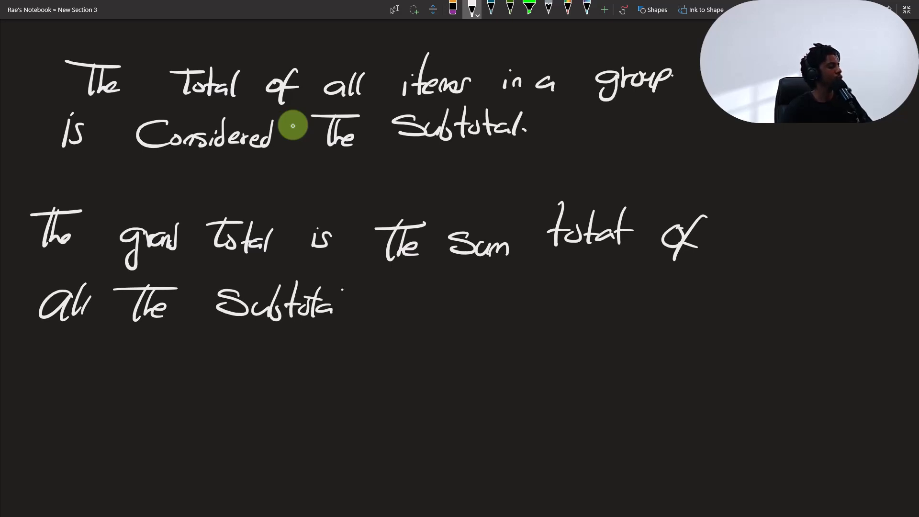
pyautogui.moveTo(342, 289); pyautogui.dragTo(337, 316)
pyautogui.moveTo(351, 303)
pyautogui.mouseDown()
pyautogui.moveTo(343, 317)
pyautogui.moveTo(381, 318)
pyautogui.moveTo(411, 305)
pyautogui.mouseUp()
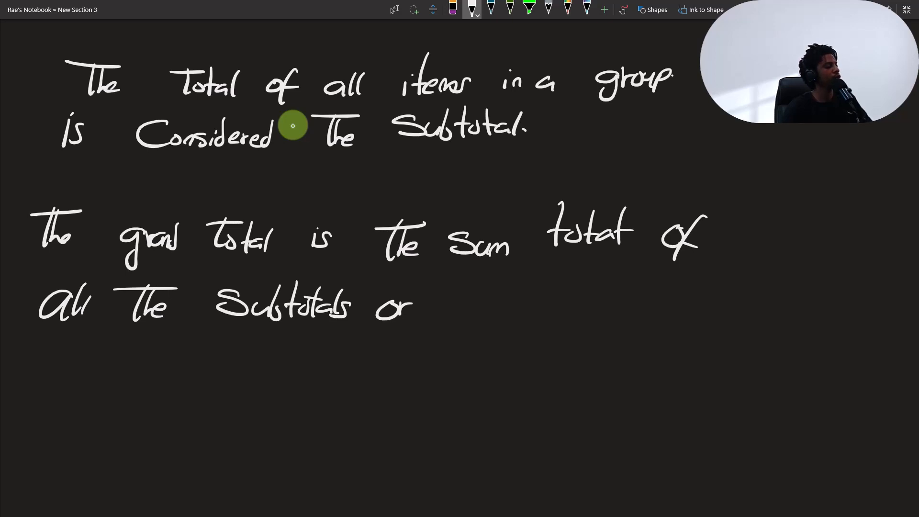
# - Finish the handwritten grand total definition with "items in the Data set."
pyautogui.moveTo(452, 282); pyautogui.dragTo(449, 324)
pyautogui.moveTo(444, 290)
pyautogui.mouseDown()
pyautogui.moveTo(459, 288)
pyautogui.moveTo(487, 319)
pyautogui.moveTo(503, 307)
pyautogui.mouseUp()
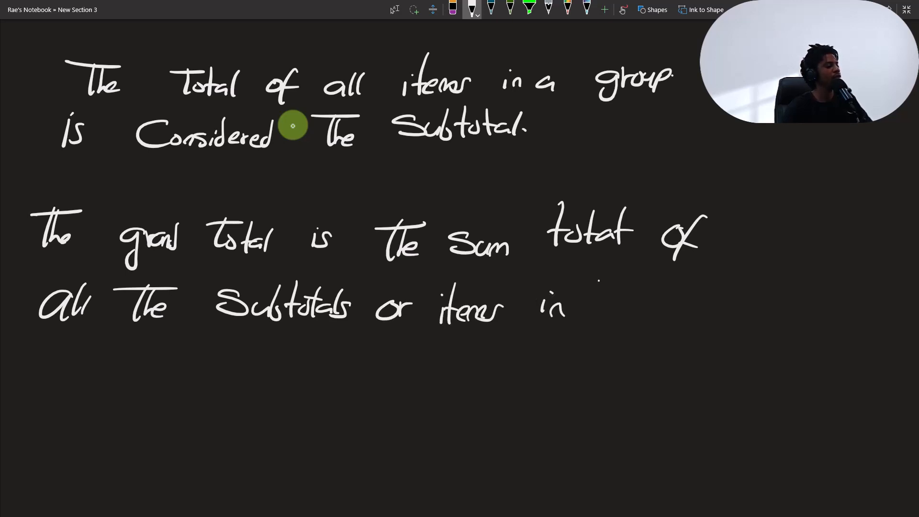
pyautogui.moveTo(599, 277)
pyautogui.mouseDown()
pyautogui.moveTo(594, 322)
pyautogui.moveTo(626, 312)
pyautogui.mouseUp()
pyautogui.moveTo(48, 329)
pyautogui.mouseDown()
pyautogui.moveTo(44, 370)
pyautogui.moveTo(79, 327)
pyautogui.mouseUp()
pyautogui.moveTo(96, 359); pyautogui.dragTo(106, 370)
pyautogui.moveTo(113, 325); pyautogui.dragTo(111, 369)
pyautogui.moveTo(98, 358); pyautogui.dragTo(200, 371)
pyautogui.moveTo(218, 341); pyautogui.dragTo(211, 373)
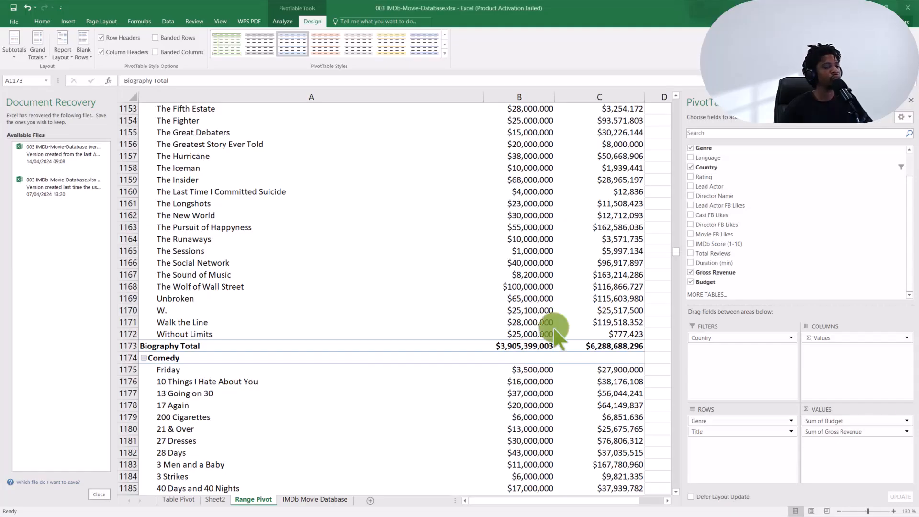
# - Switch to Excel, turn on grand totals for rows and columns, and examine the Grand Total row at the end of the pivot table
pyautogui.click(335, 346)
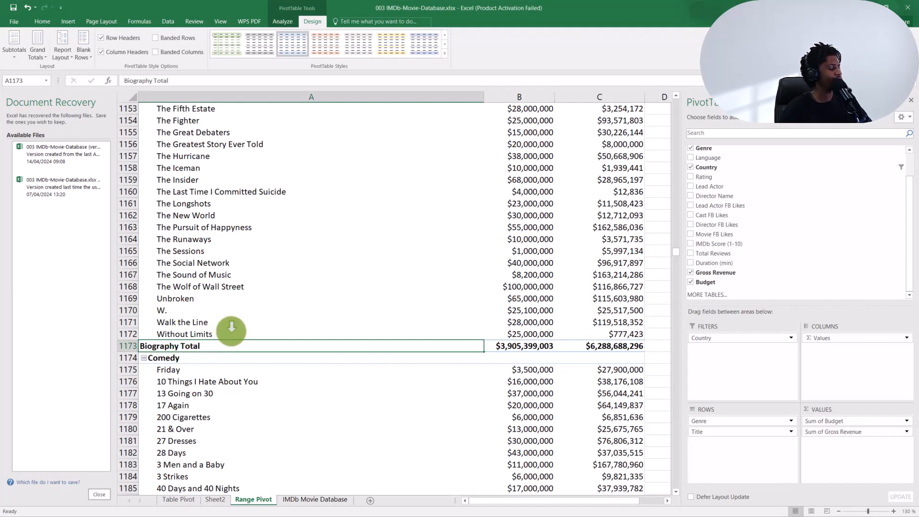
pyautogui.scroll(-3, 232, 330)
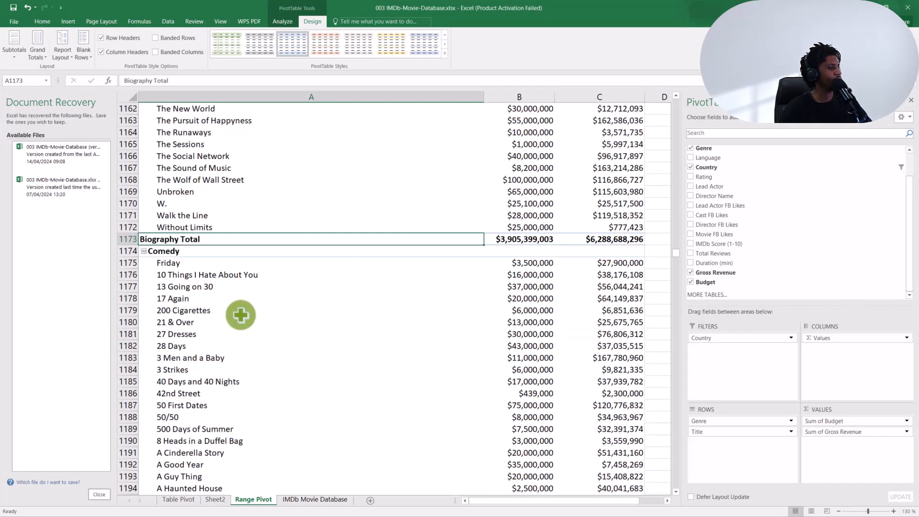
pyautogui.click(36, 48)
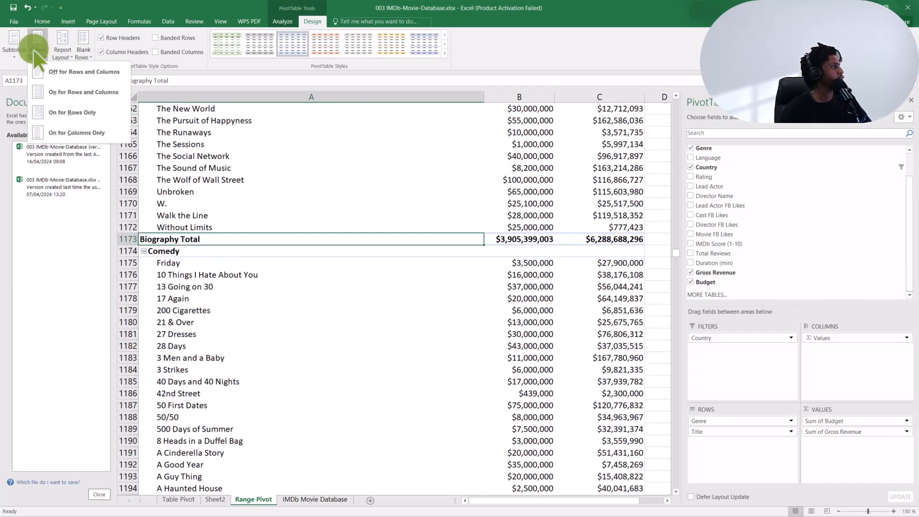
pyautogui.click(75, 93)
pyautogui.moveTo(675, 253); pyautogui.dragTo(675, 481)
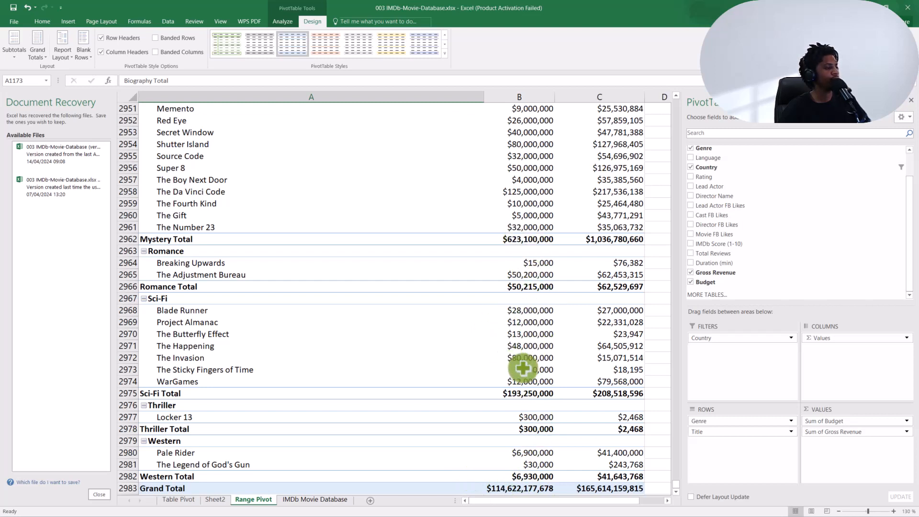
pyautogui.moveTo(530, 336)
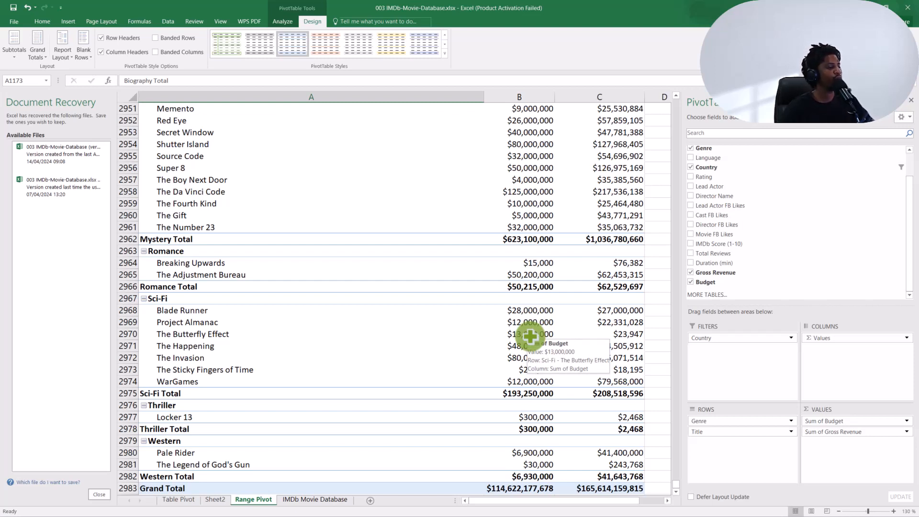
pyautogui.moveTo(538, 489)
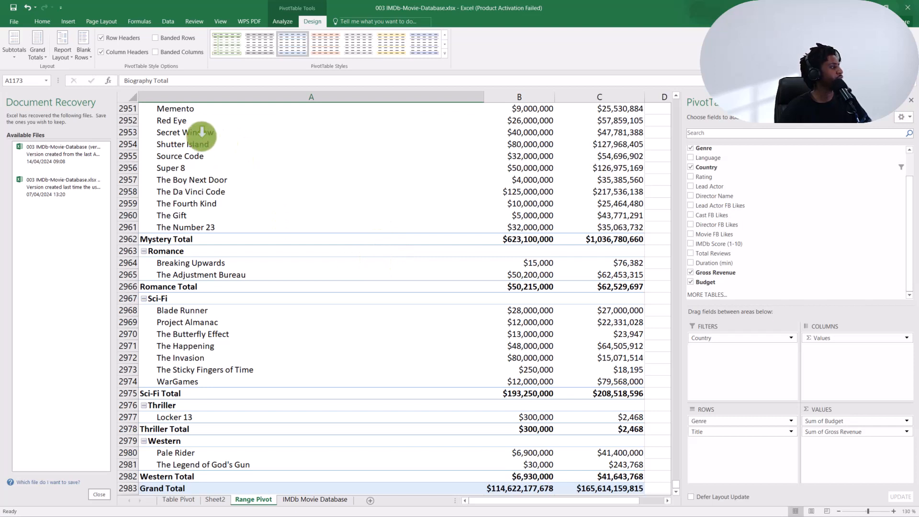
# - Show the pivot table in outline form and select the Action genre label at the start of the report
pyautogui.click(58, 45)
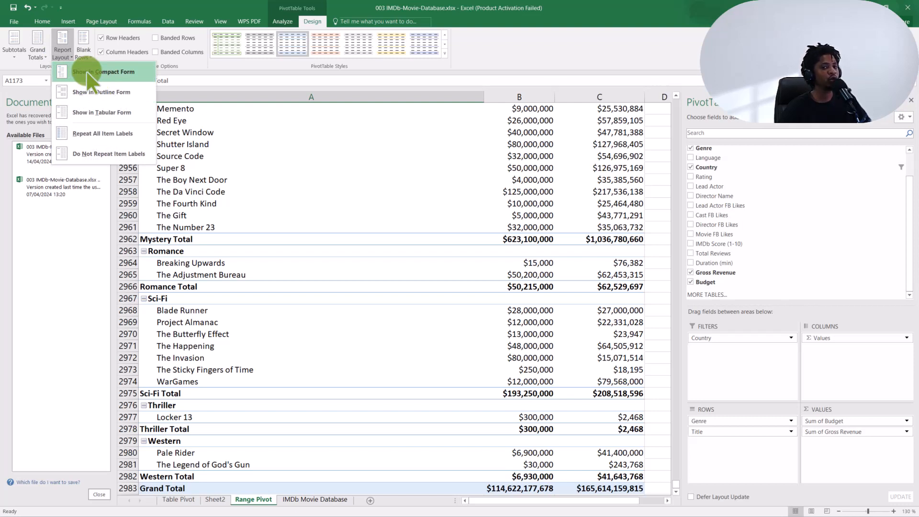
pyautogui.click(96, 98)
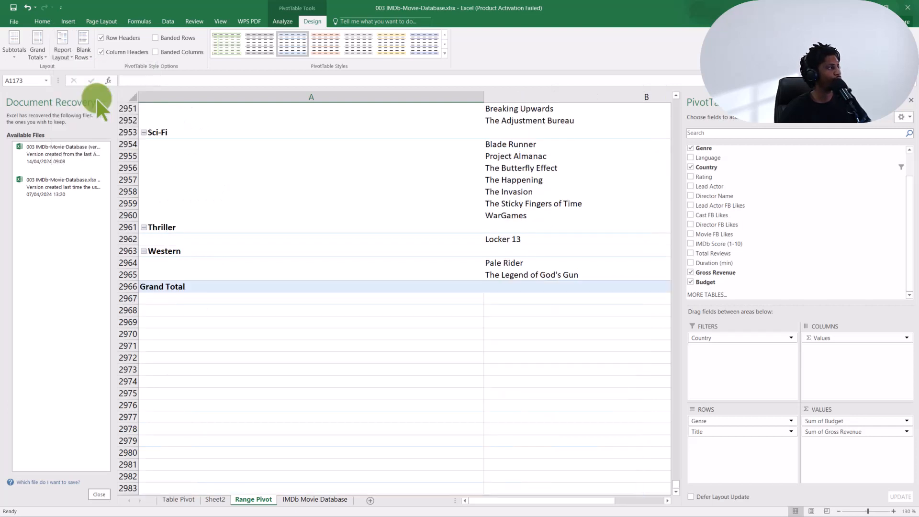
pyautogui.keyDown('ctrl'); pyautogui.scroll(-3, 343, 208); pyautogui.keyUp('ctrl')
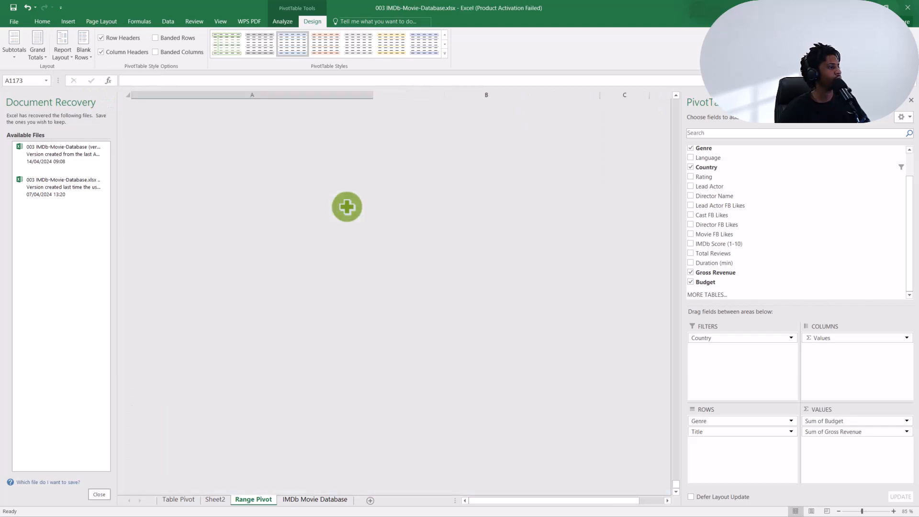
pyautogui.scroll(14, 348, 205)
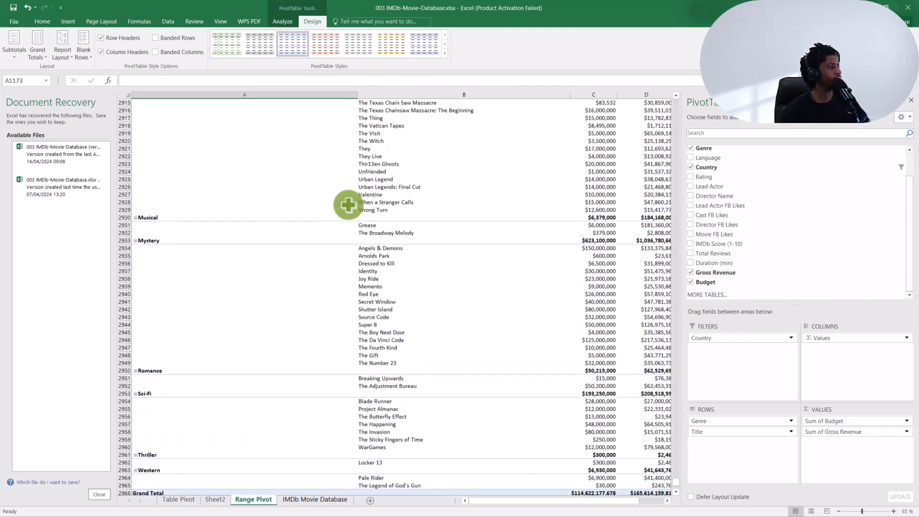
pyautogui.scroll(15, 348, 205)
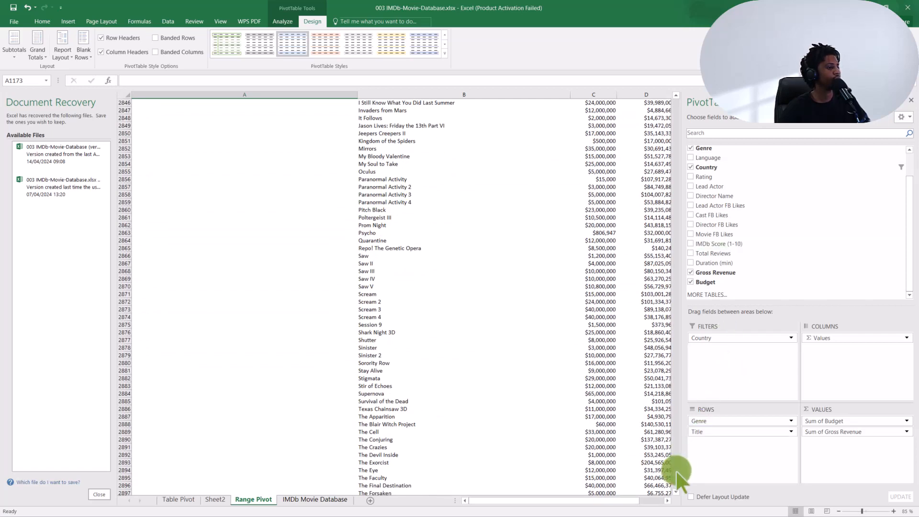
pyautogui.moveTo(677, 470); pyautogui.dragTo(653, 96)
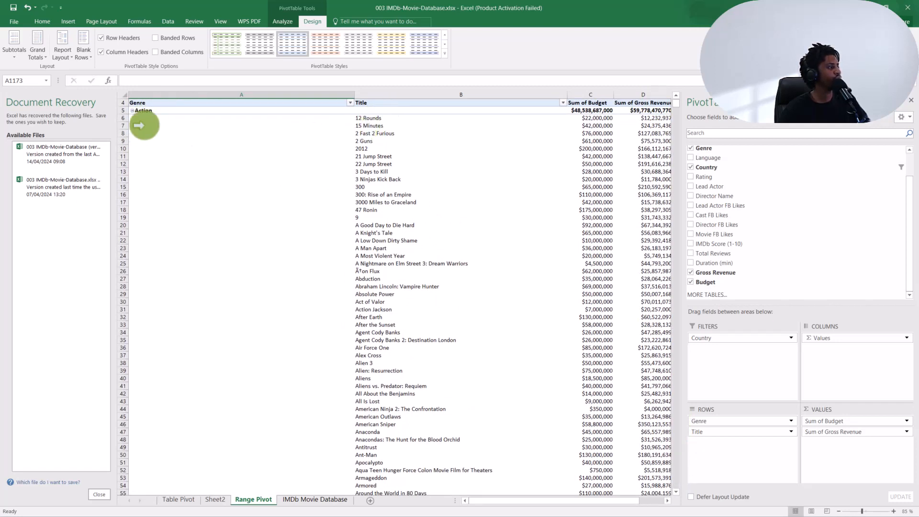
pyautogui.click(158, 125)
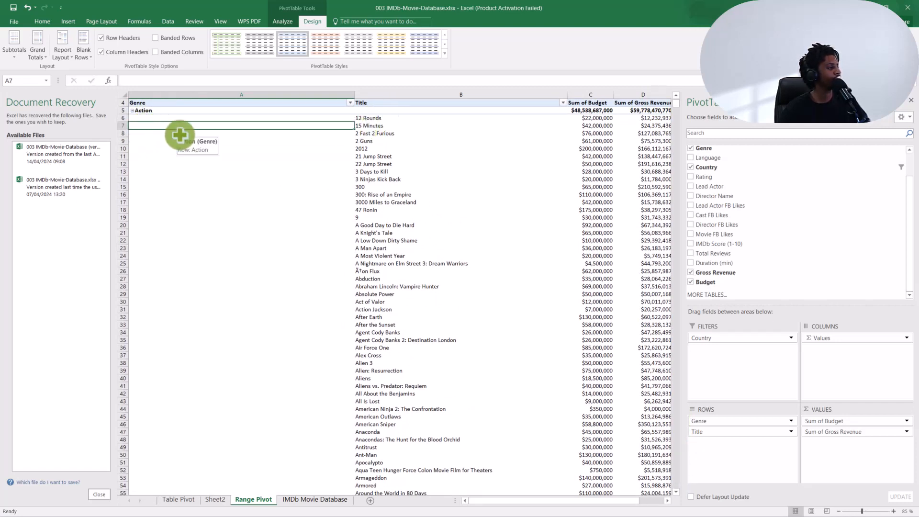
pyautogui.click(159, 109)
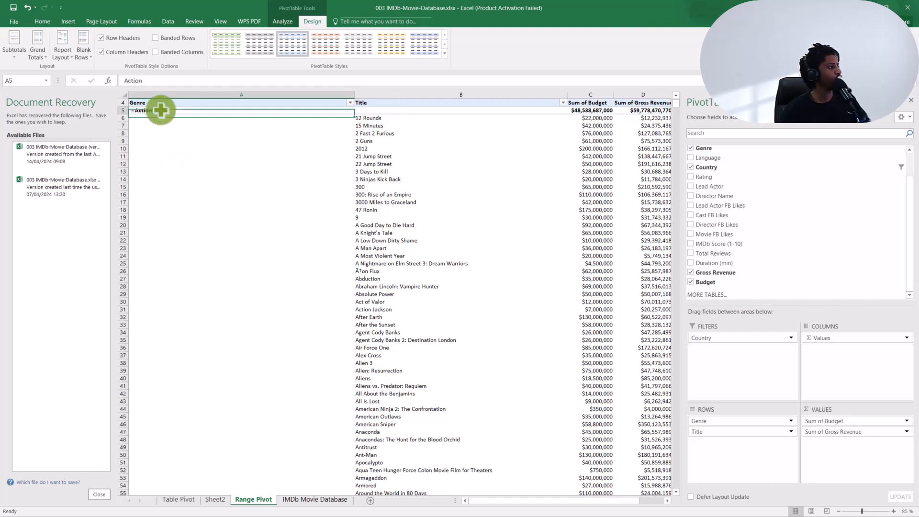
pyautogui.scroll(-6, 389, 210)
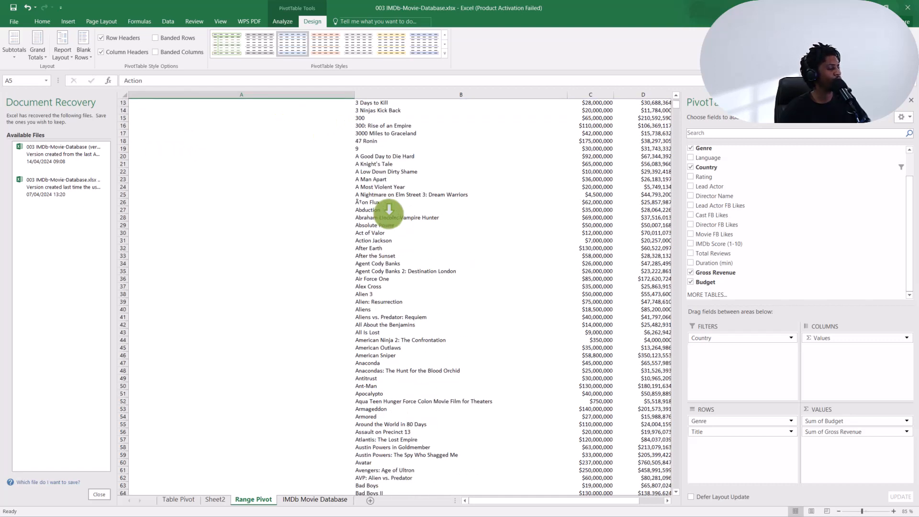
pyautogui.scroll(3, 390, 211)
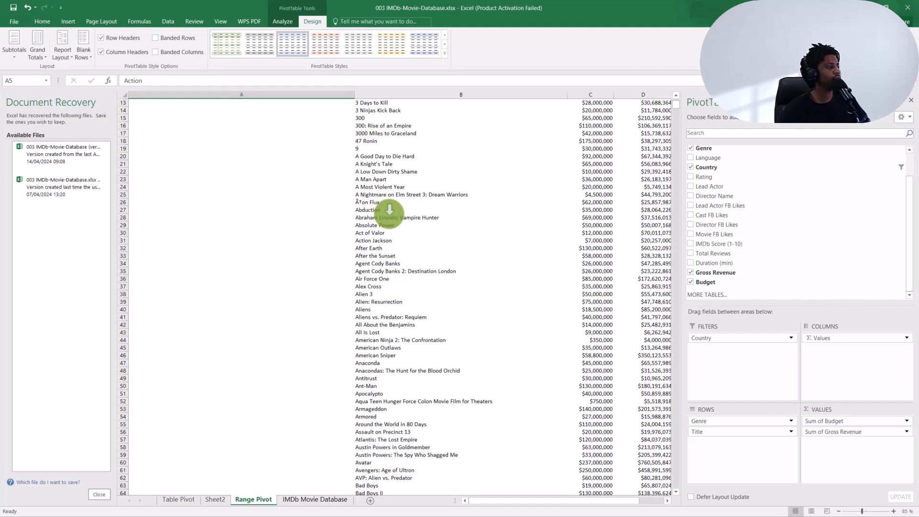
# - Show the pivot table in tabular form and return it to outline form to compare the layouts
pyautogui.click(62, 45)
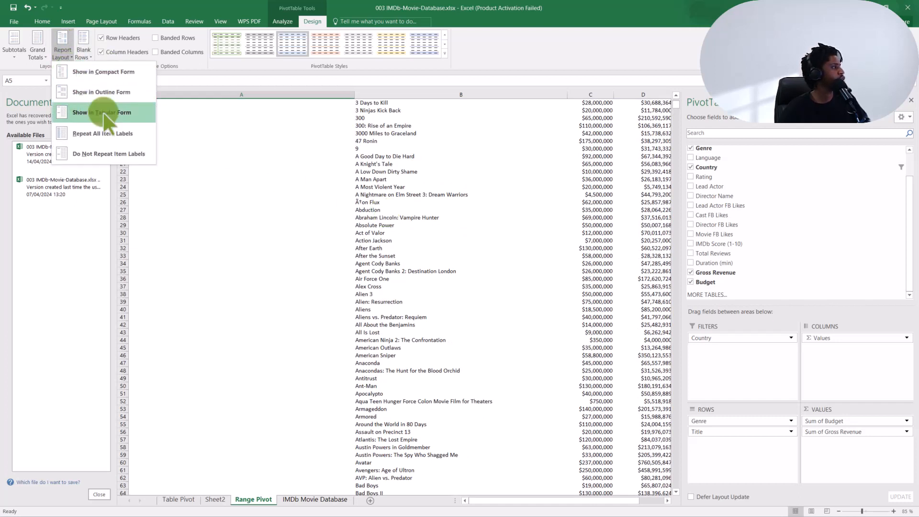
pyautogui.click(104, 115)
pyautogui.click(65, 45)
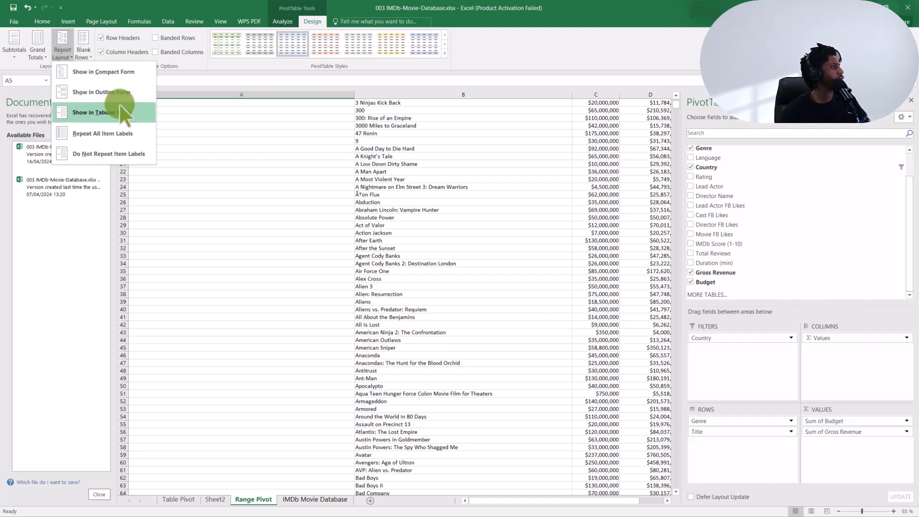
pyautogui.click(125, 92)
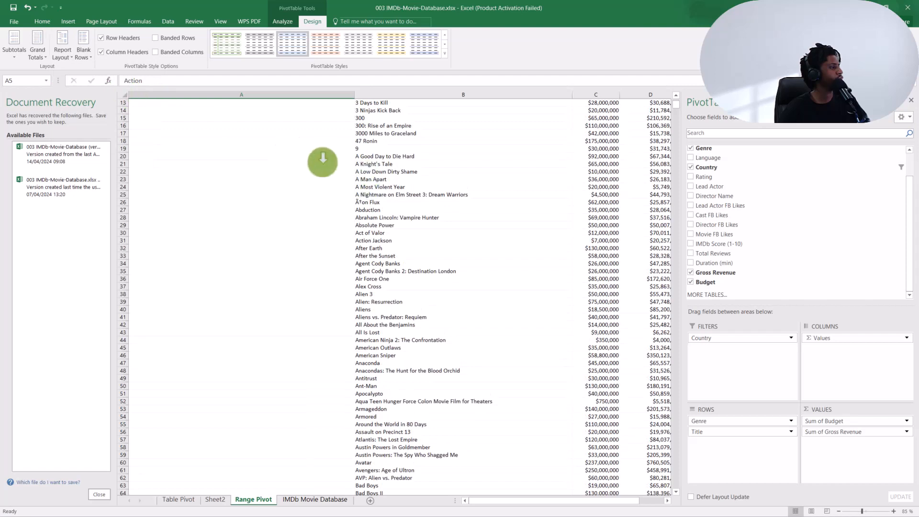
# - Show the pivot table in tabular form and check how the first Action movies are laid out
pyautogui.click(57, 44)
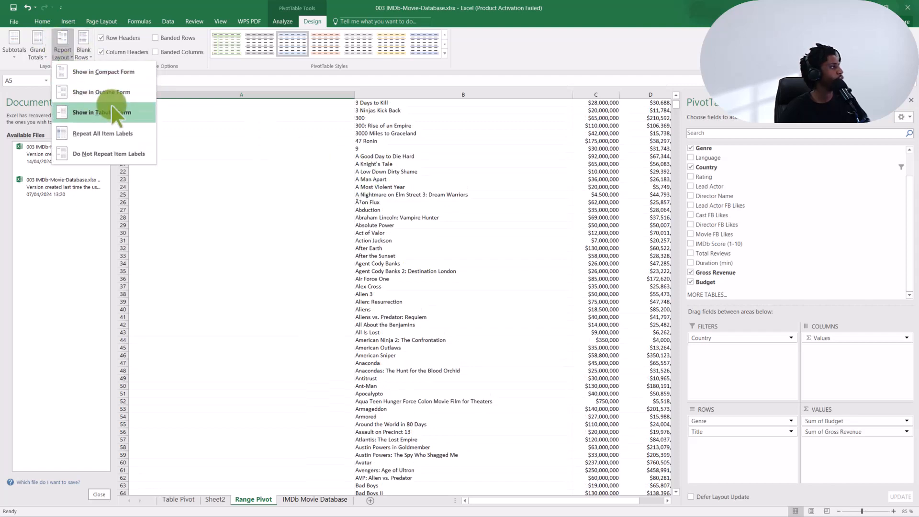
pyautogui.click(111, 114)
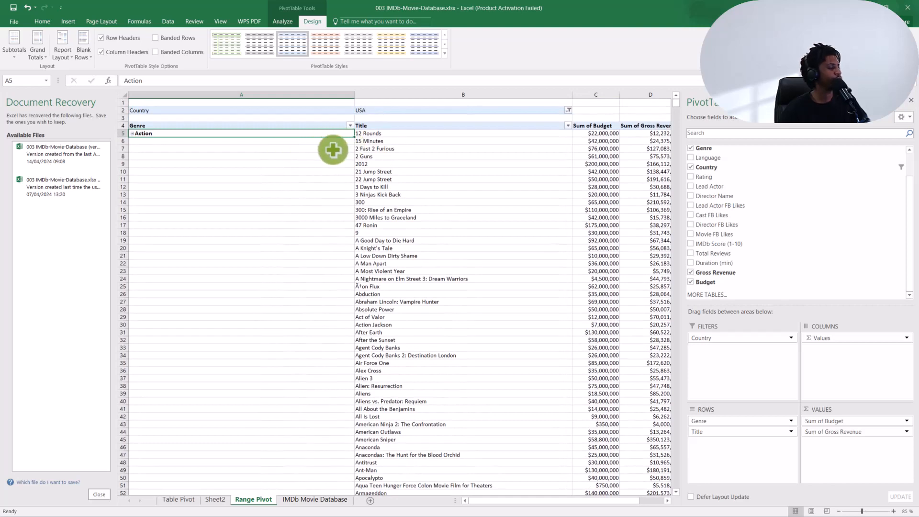
pyautogui.scroll(-2, 343, 144)
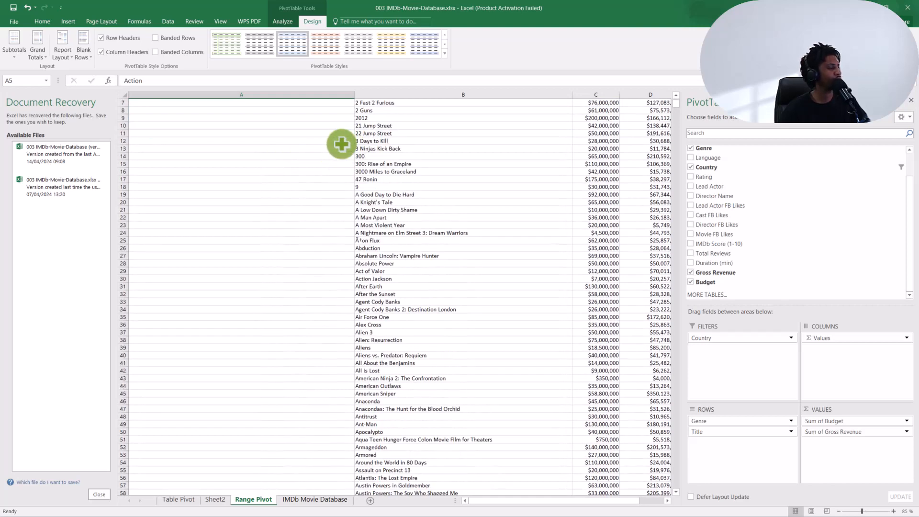
pyautogui.scroll(2, 343, 144)
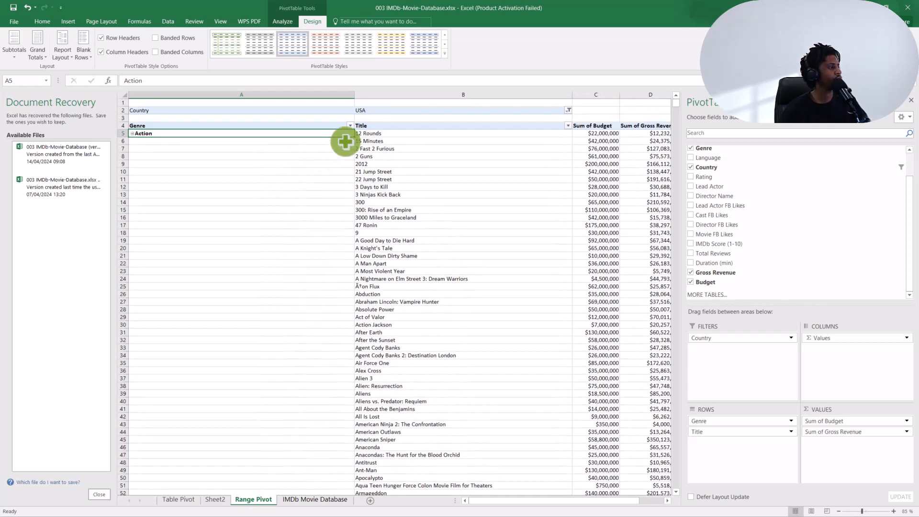
# - Repeat all item labels in the pivot table and check the genre labels from Action down to the Comedy group
pyautogui.click(68, 54)
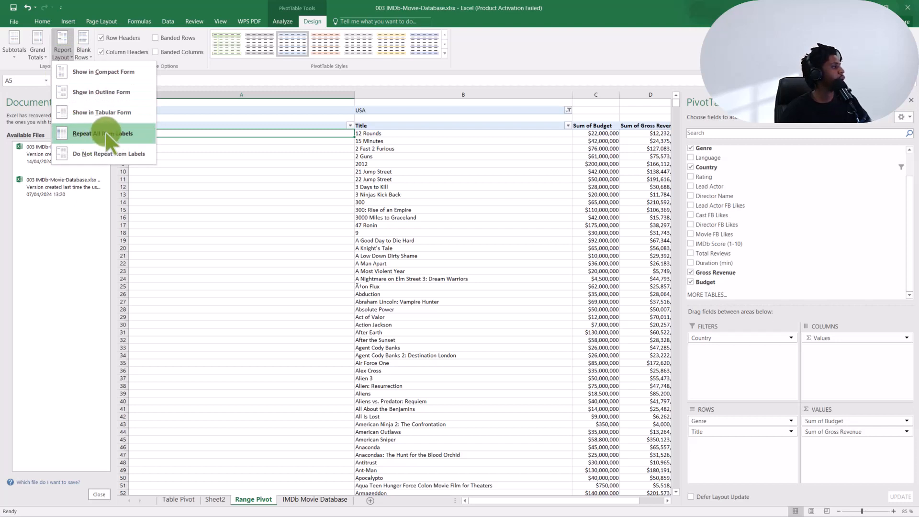
pyautogui.click(188, 149)
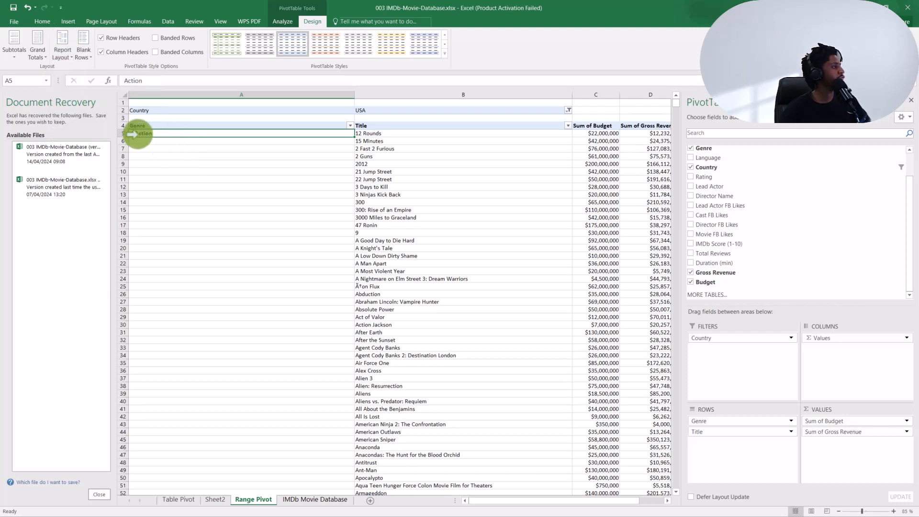
pyautogui.click(64, 50)
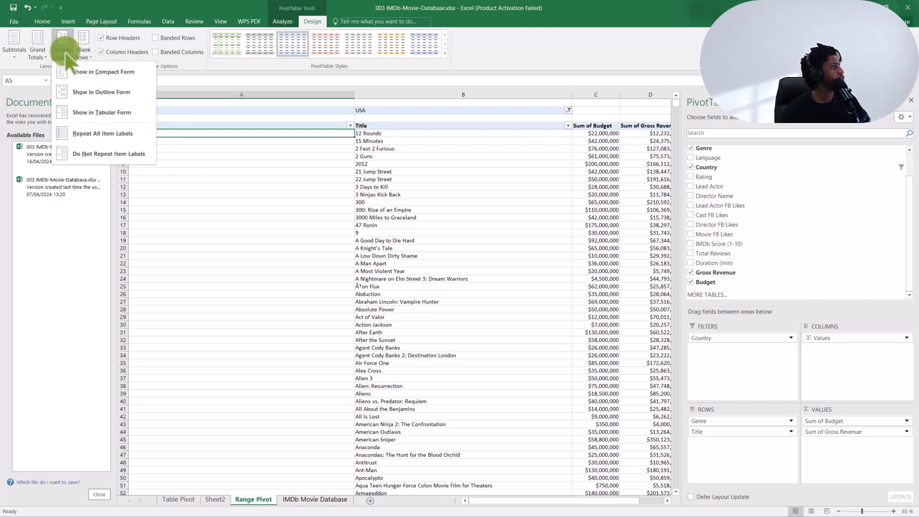
pyautogui.click(166, 131)
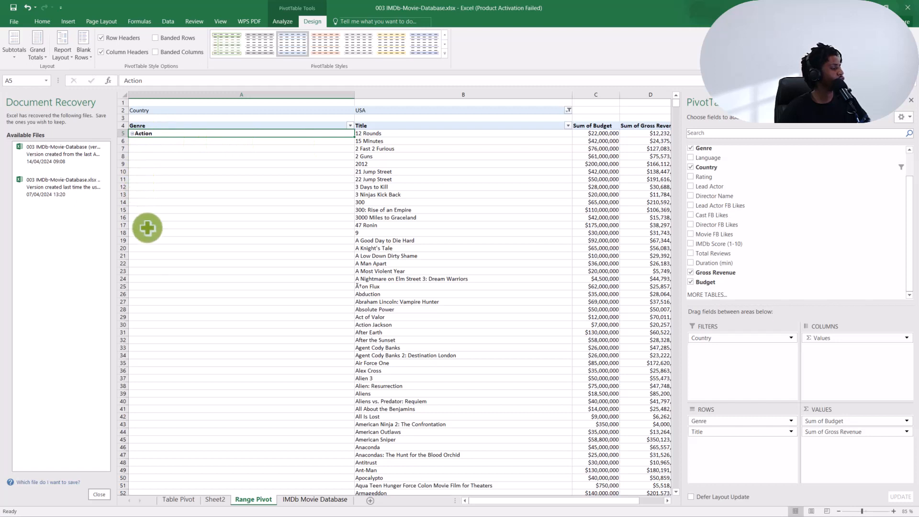
pyautogui.click(63, 48)
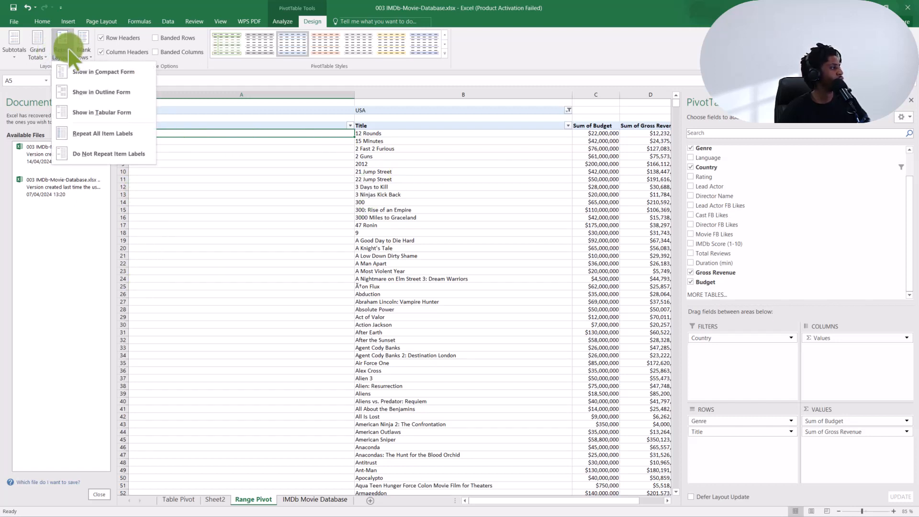
pyautogui.click(106, 133)
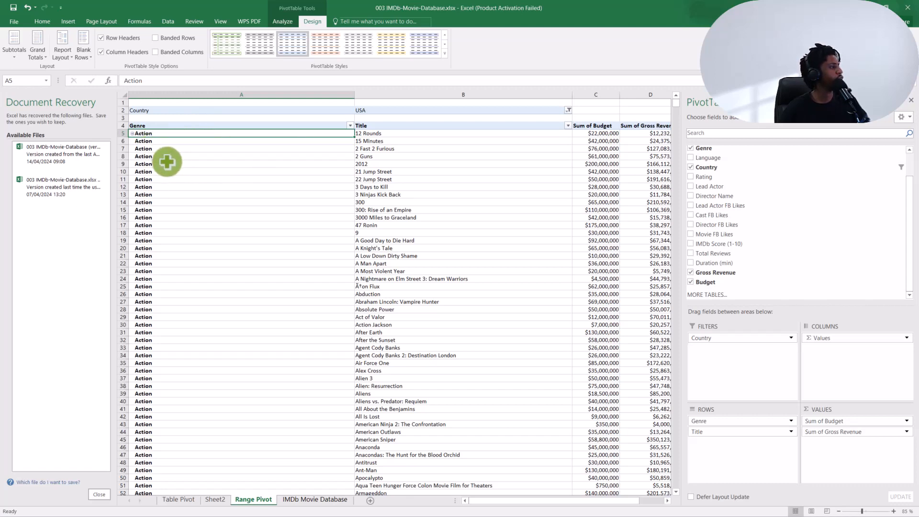
pyautogui.click(159, 165)
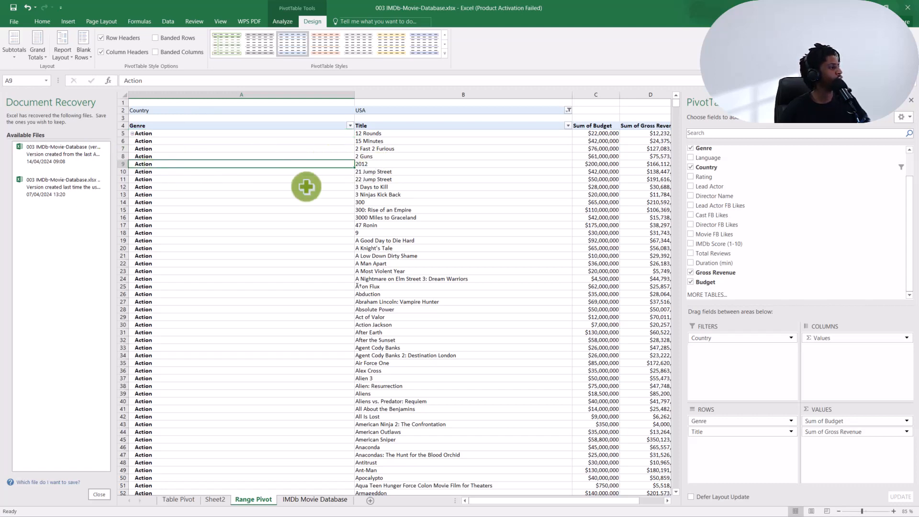
pyautogui.scroll(-4, 291, 193)
pyautogui.scroll(-20, 292, 193)
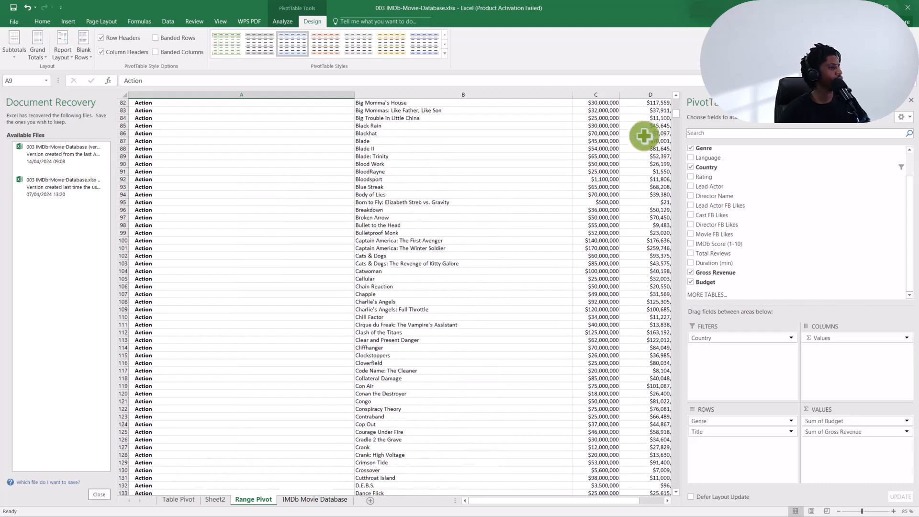
pyautogui.moveTo(679, 117); pyautogui.dragTo(698, 249)
pyautogui.scroll(-10, 312, 195)
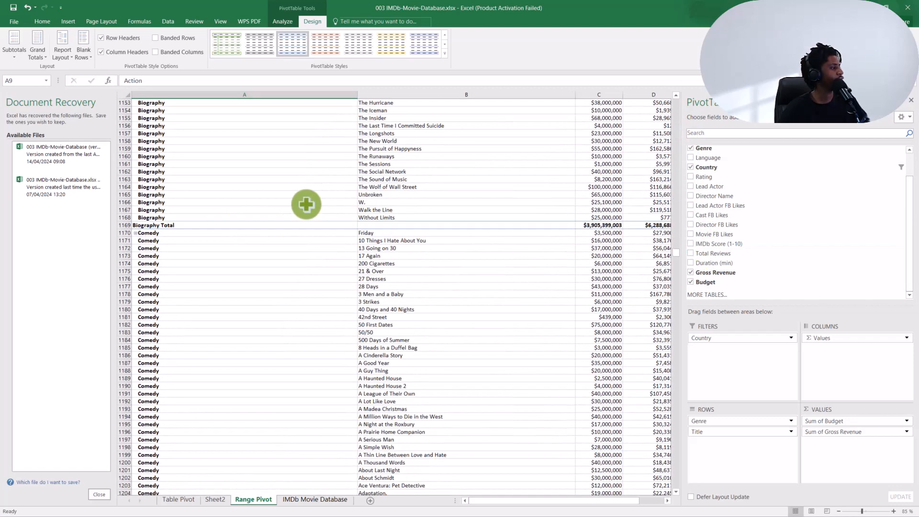
# - Stop repeating the item labels and turn the repetition back on to compare the Biography and Comedy groups
pyautogui.click(68, 47)
pyautogui.click(104, 162)
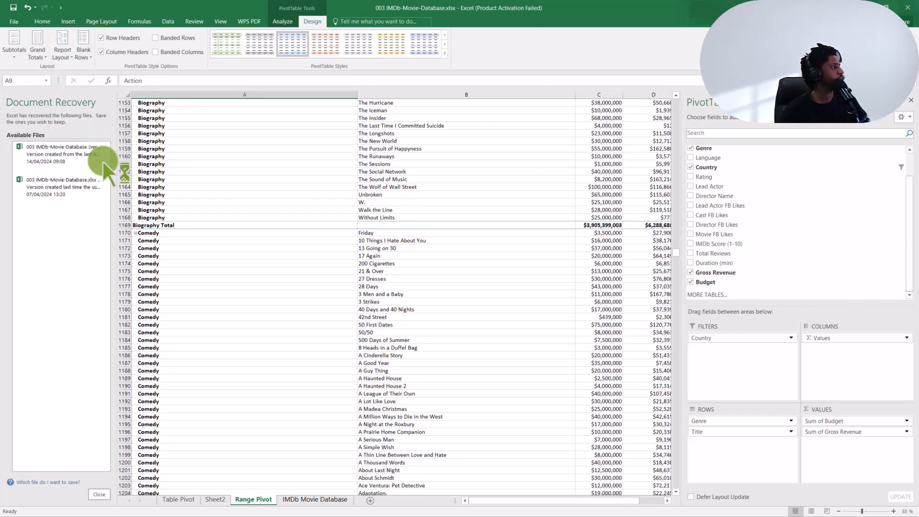
pyautogui.click(62, 53)
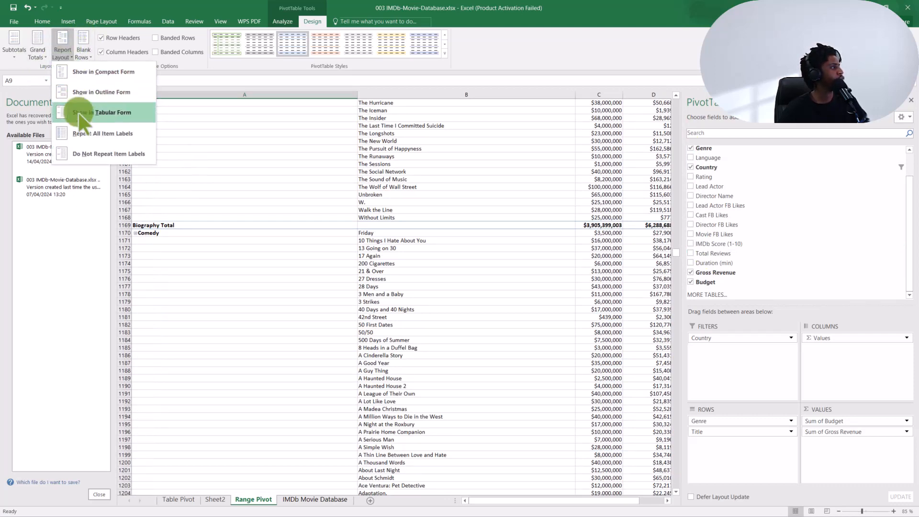
pyautogui.click(94, 135)
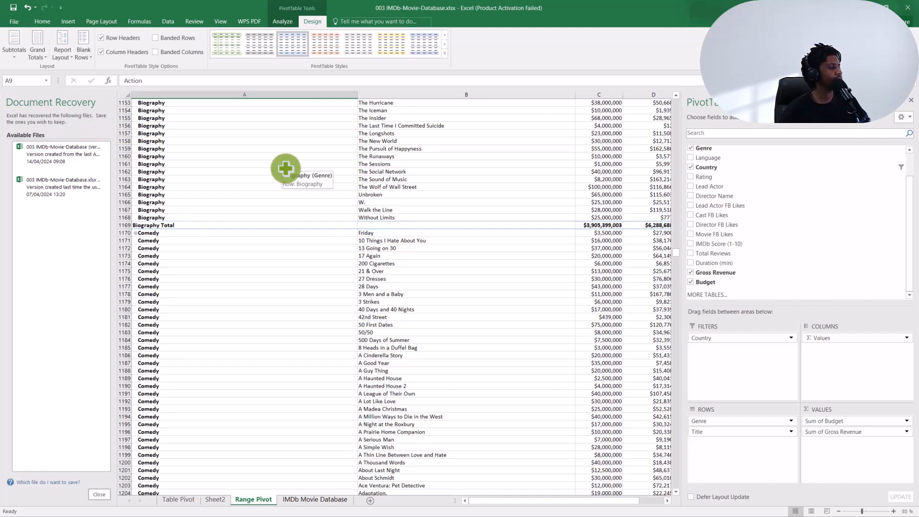
pyautogui.scroll(20, 286, 168)
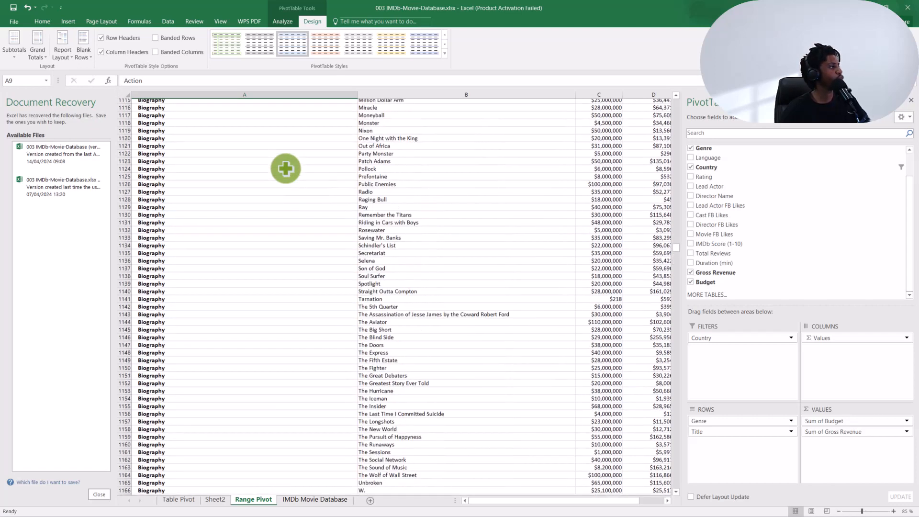
pyautogui.scroll(3, 286, 168)
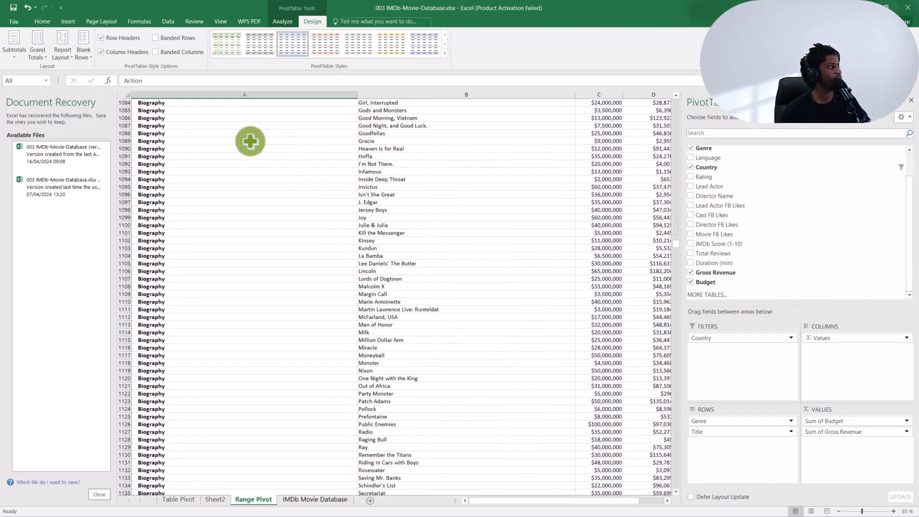
pyautogui.moveTo(677, 247); pyautogui.dragTo(677, 114)
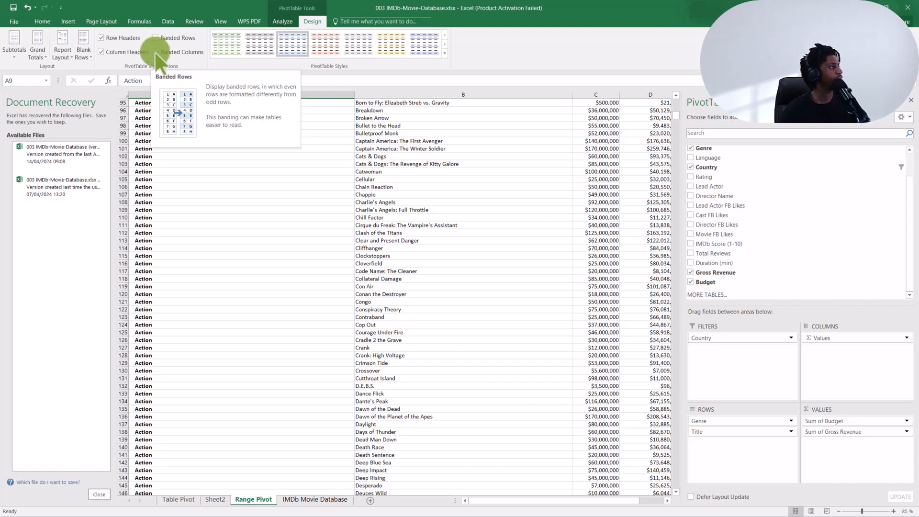
# - Switch banded rows on and off to preview them, and turn on banded columns for the pivot table
pyautogui.click(155, 38)
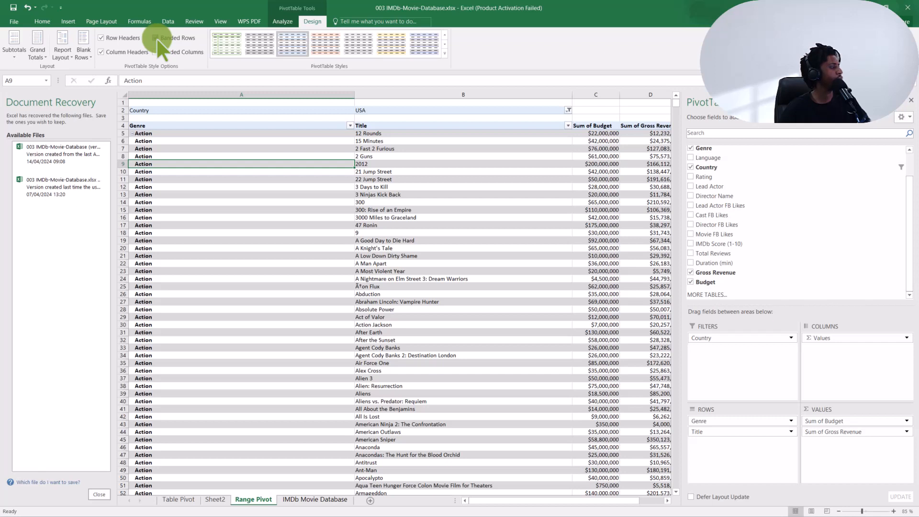
pyautogui.click(156, 38)
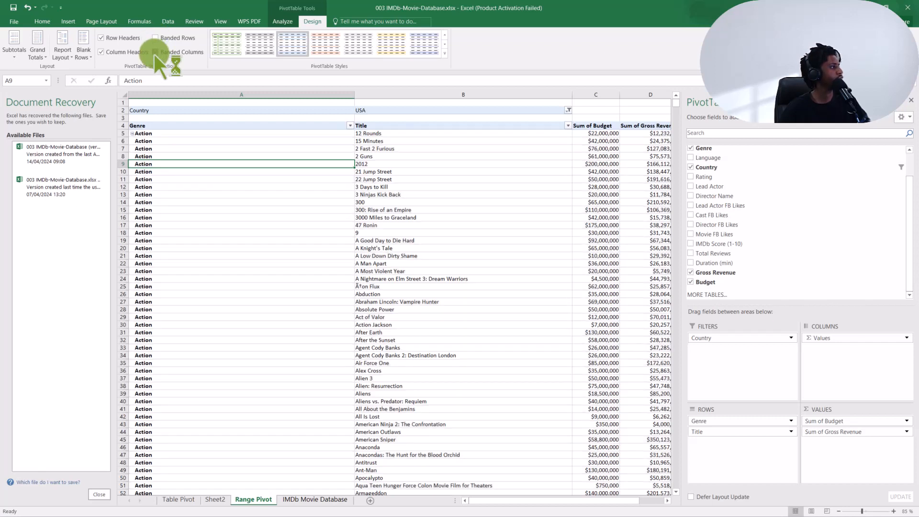
pyautogui.click(155, 52)
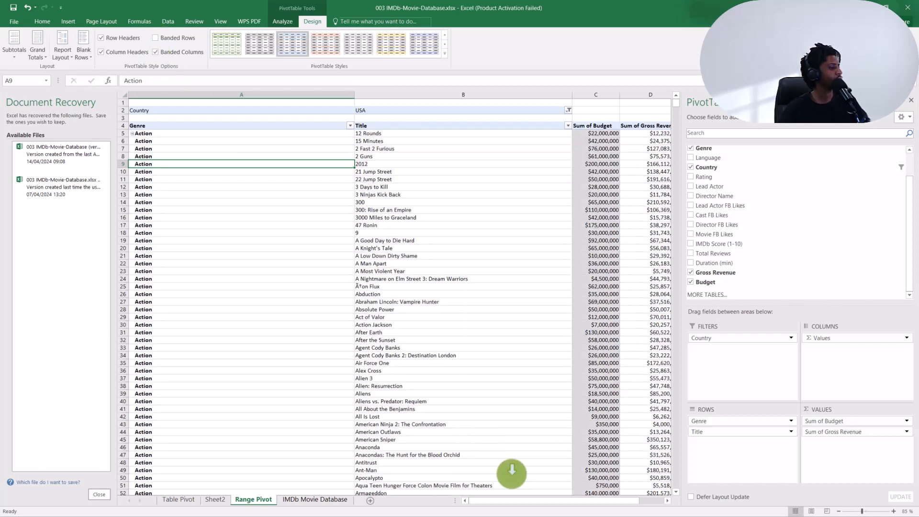
pyautogui.moveTo(536, 501)
pyautogui.mouseDown()
pyautogui.moveTo(577, 502)
pyautogui.moveTo(519, 503)
pyautogui.mouseUp()
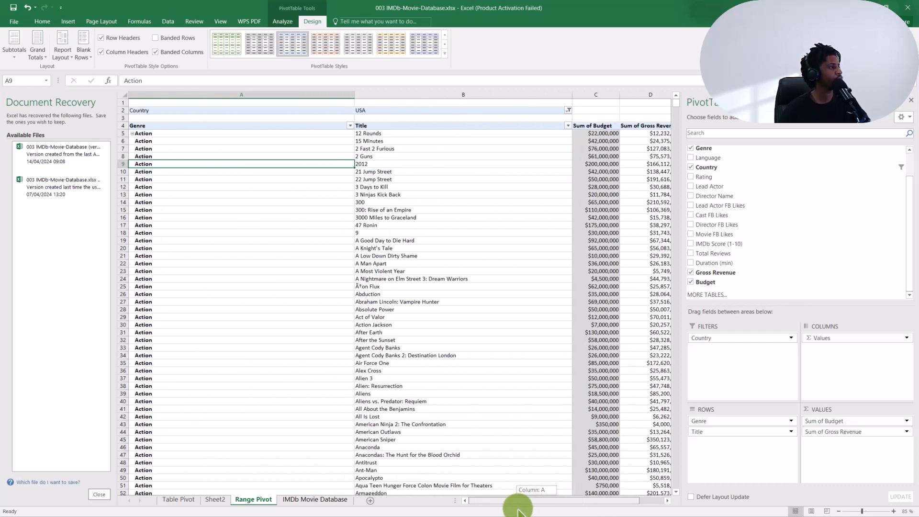
# - Turn on banded rows alongside the banded columns and apply the green style that ends the Light group of PivotTable styles
pyautogui.click(156, 37)
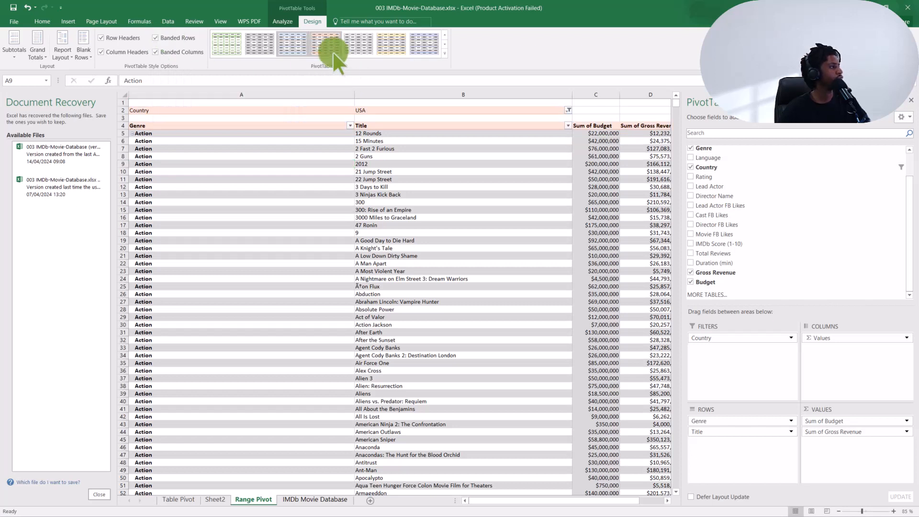
pyautogui.click(443, 53)
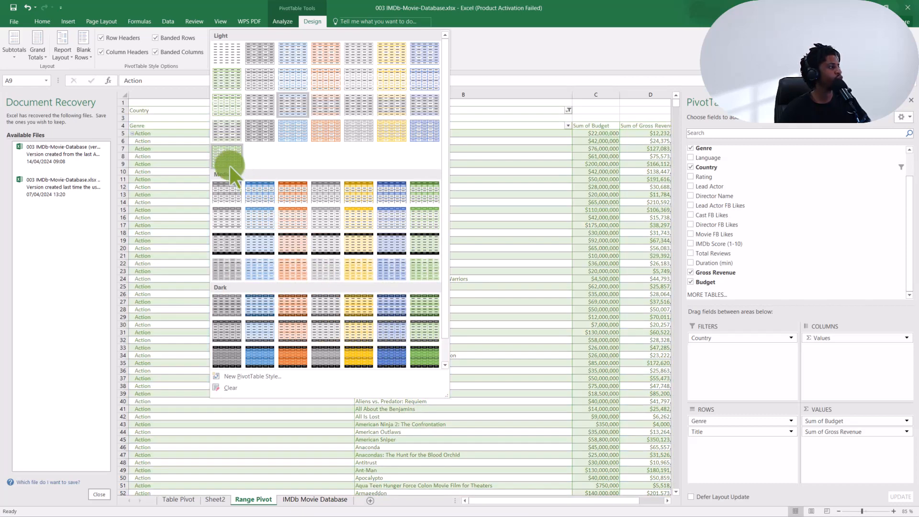
pyautogui.click(229, 162)
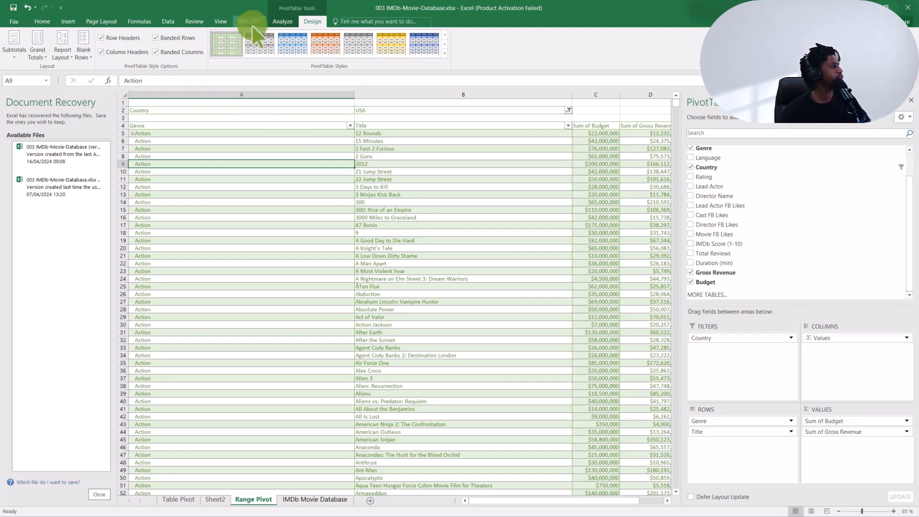
pyautogui.click(14, 48)
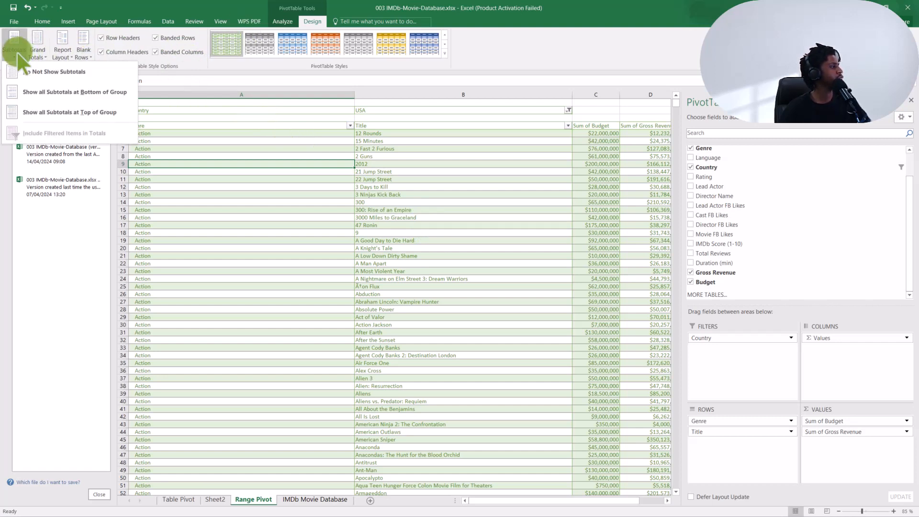
pyautogui.click(41, 51)
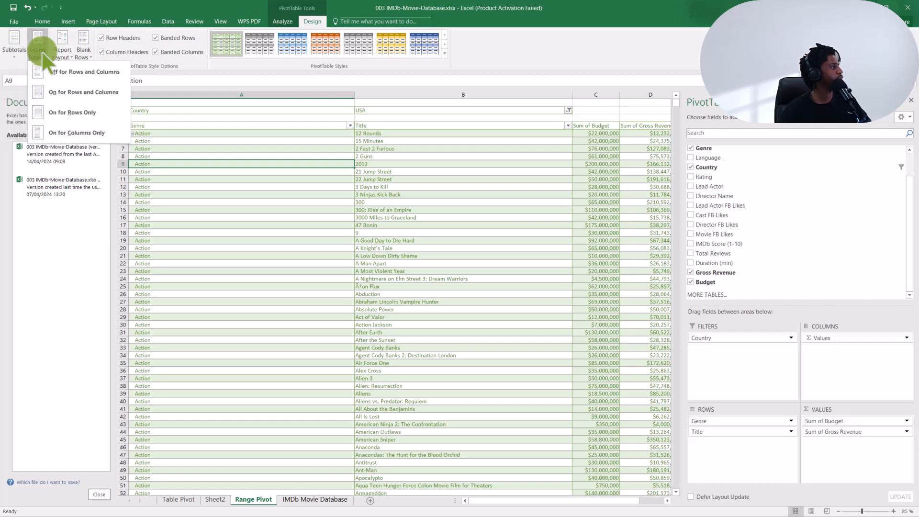
pyautogui.click(67, 53)
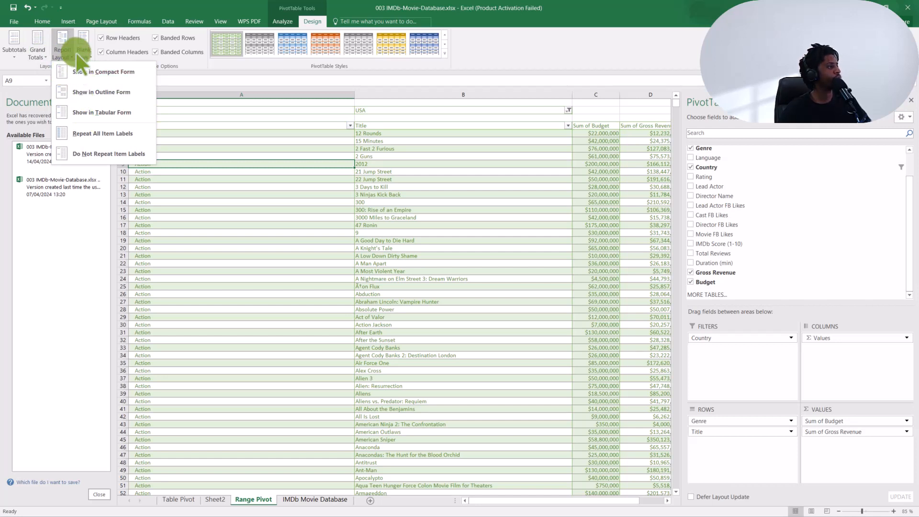
pyautogui.click(234, 189)
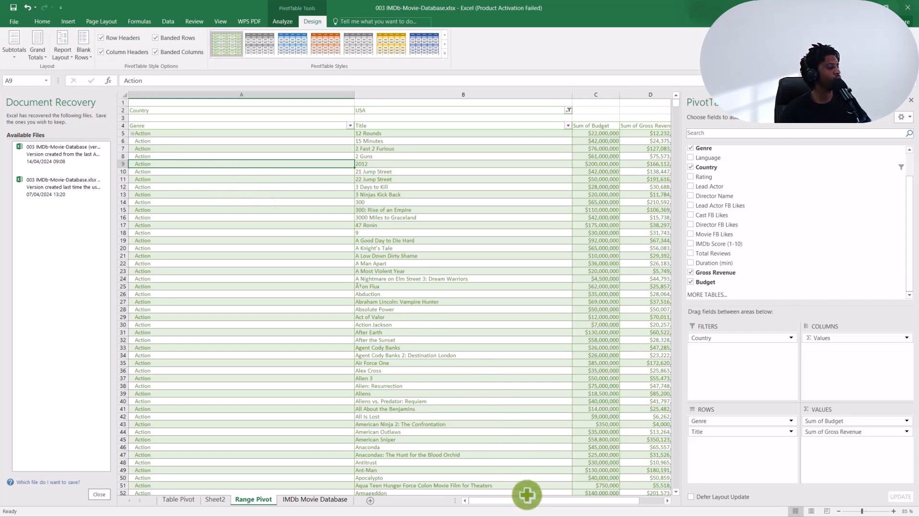
pyautogui.moveTo(527, 500)
pyautogui.mouseDown()
pyautogui.moveTo(561, 503)
pyautogui.moveTo(524, 501)
pyautogui.mouseUp()
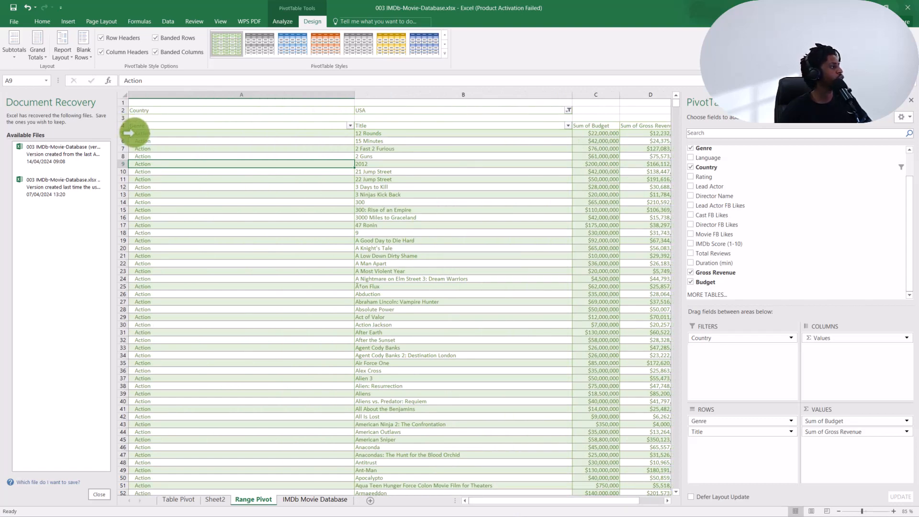
# - Collapse the Action, Adventure, Animation, Biography and Comedy genres in the pivot table
pyautogui.click(130, 135)
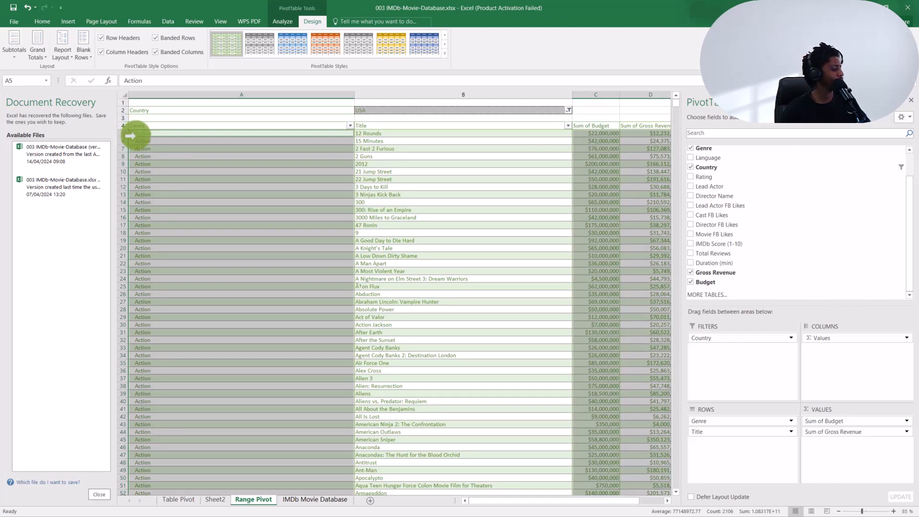
pyautogui.scroll(3, 130, 135)
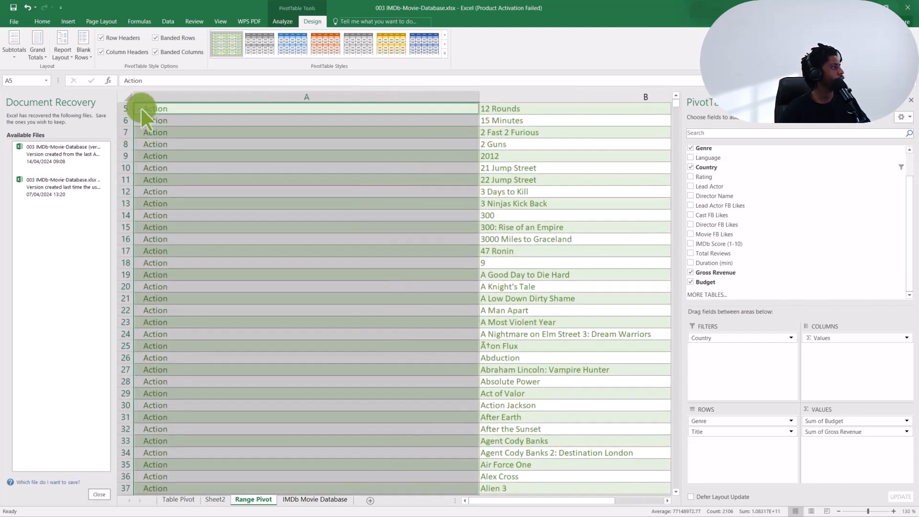
pyautogui.doubleClick(141, 108)
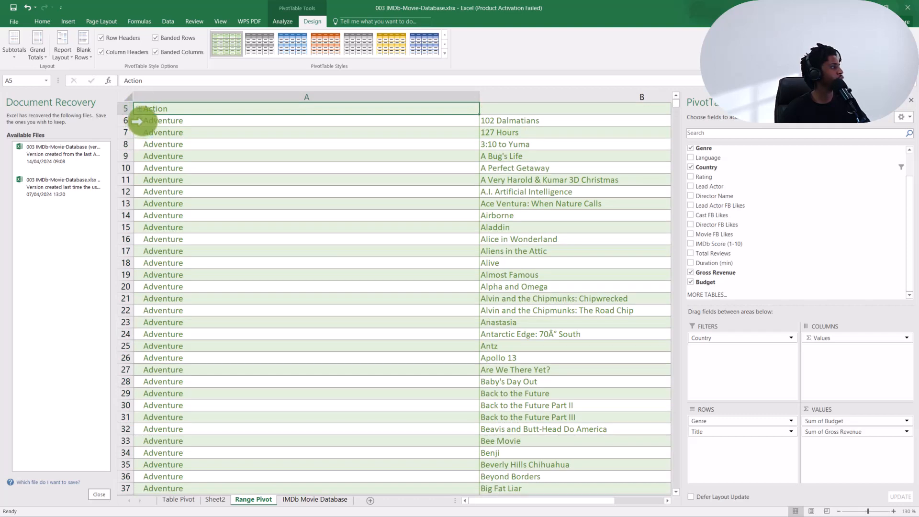
pyautogui.click(140, 120)
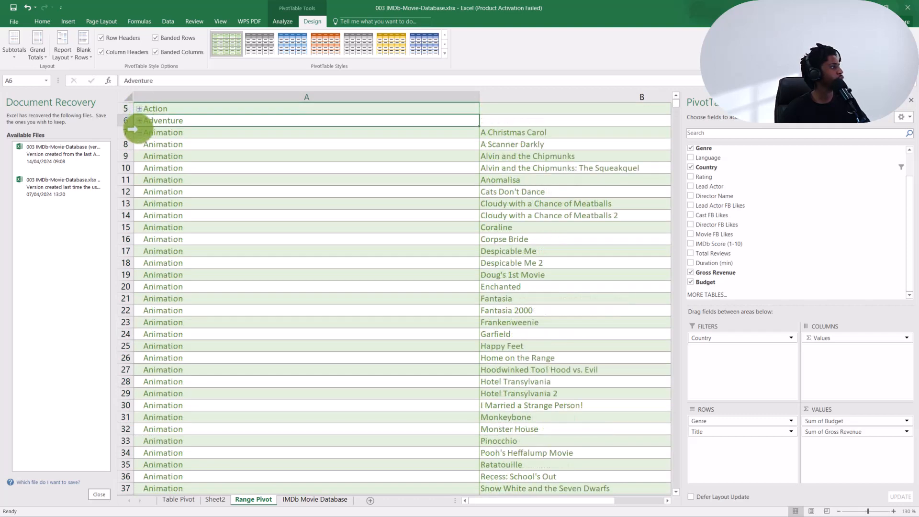
pyautogui.click(139, 130)
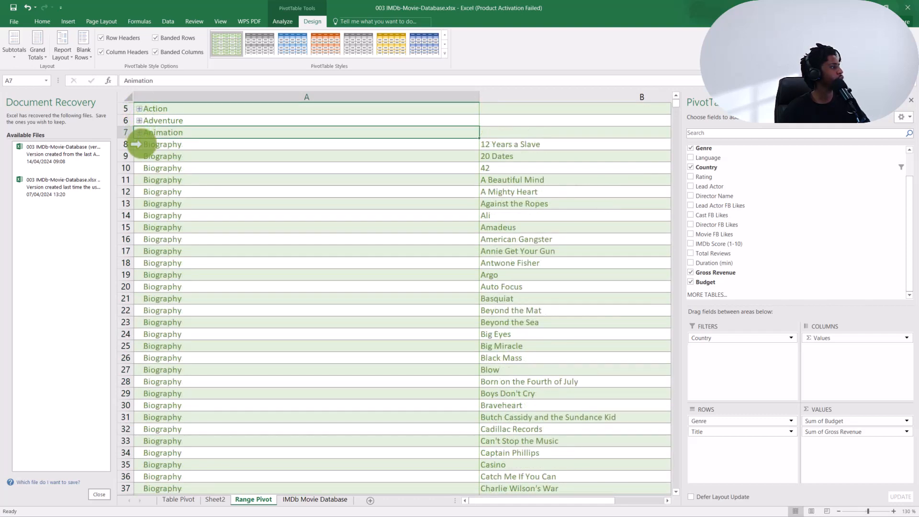
pyautogui.click(141, 143)
pyautogui.click(139, 156)
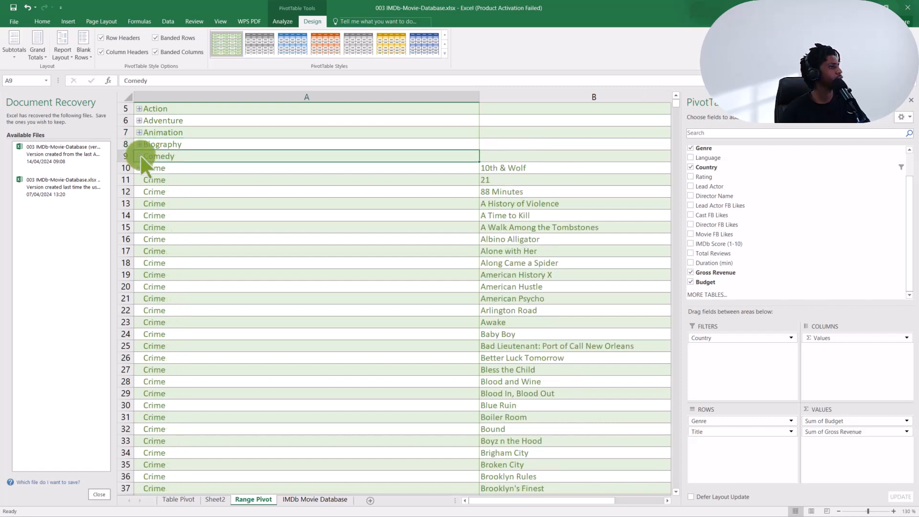
# - Select the Genre column and look for a command that collapses the remaining genres together
pyautogui.click(166, 98)
pyautogui.rightClick(165, 99)
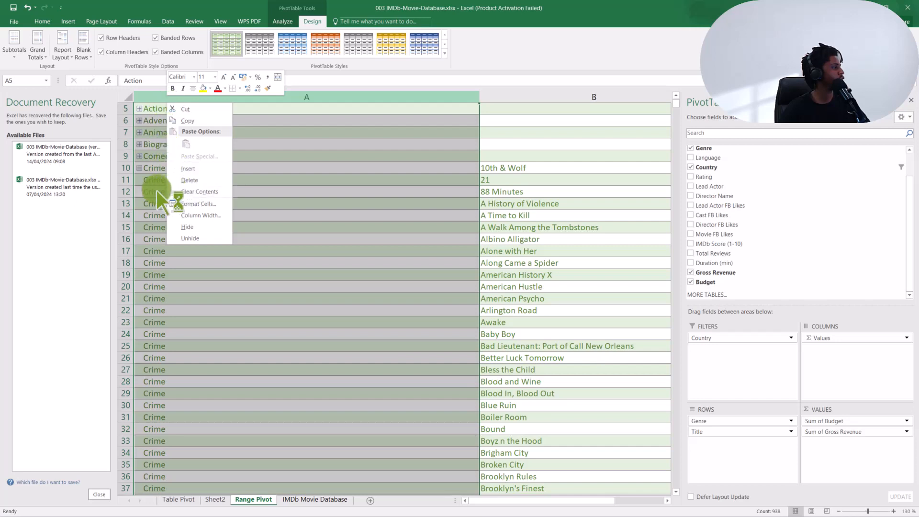
pyautogui.click(139, 194)
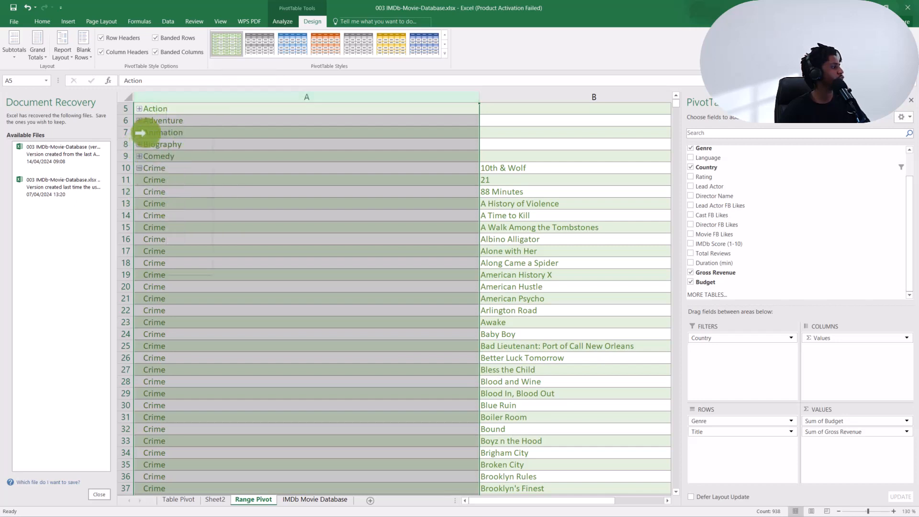
pyautogui.rightClick(140, 134)
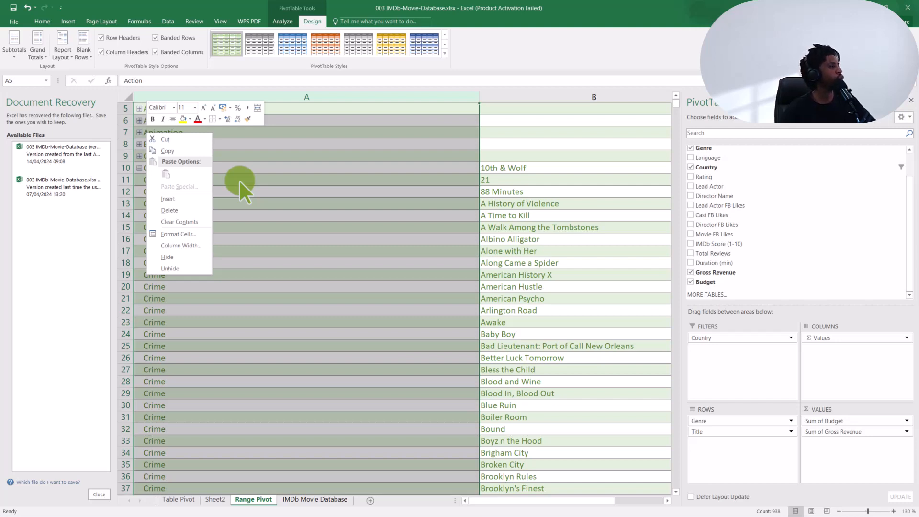
pyautogui.click(42, 21)
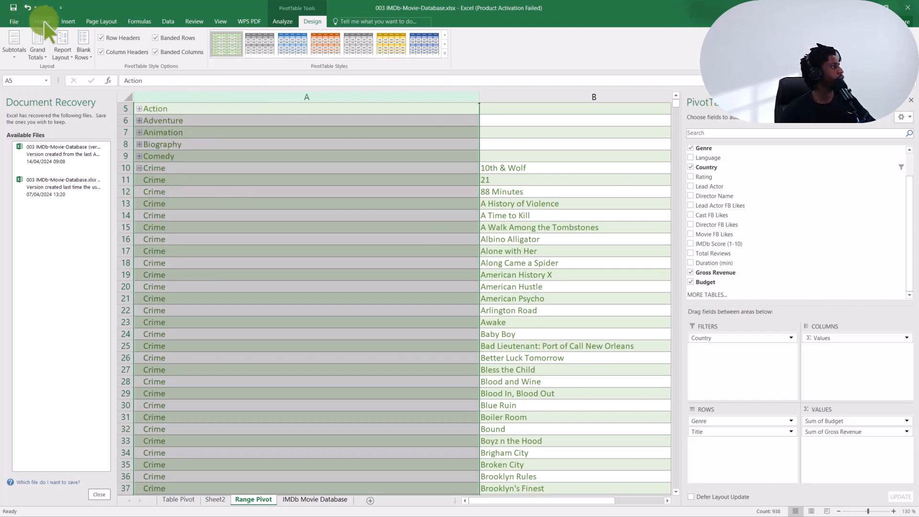
pyautogui.click(42, 21)
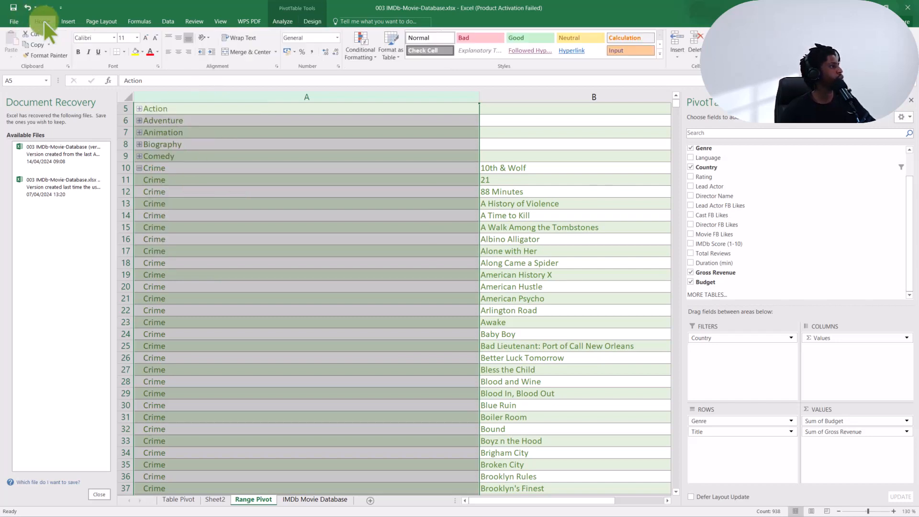
pyautogui.click(287, 22)
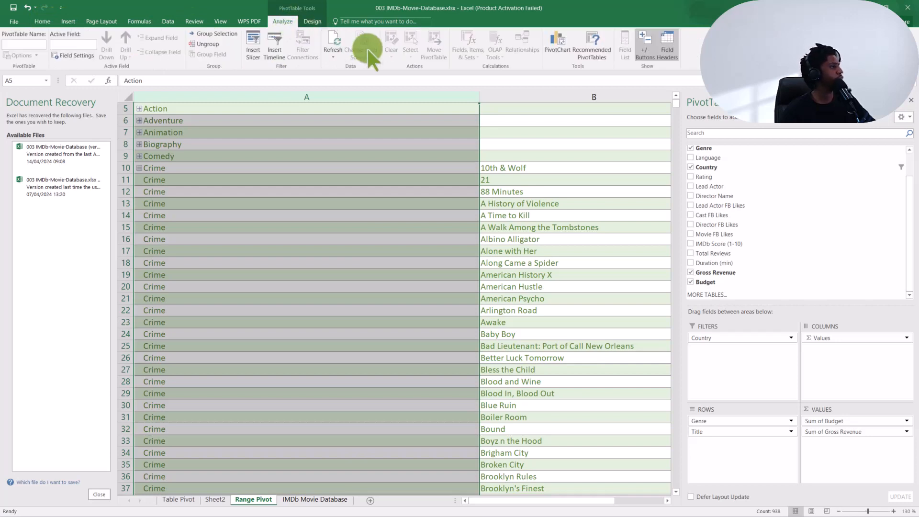